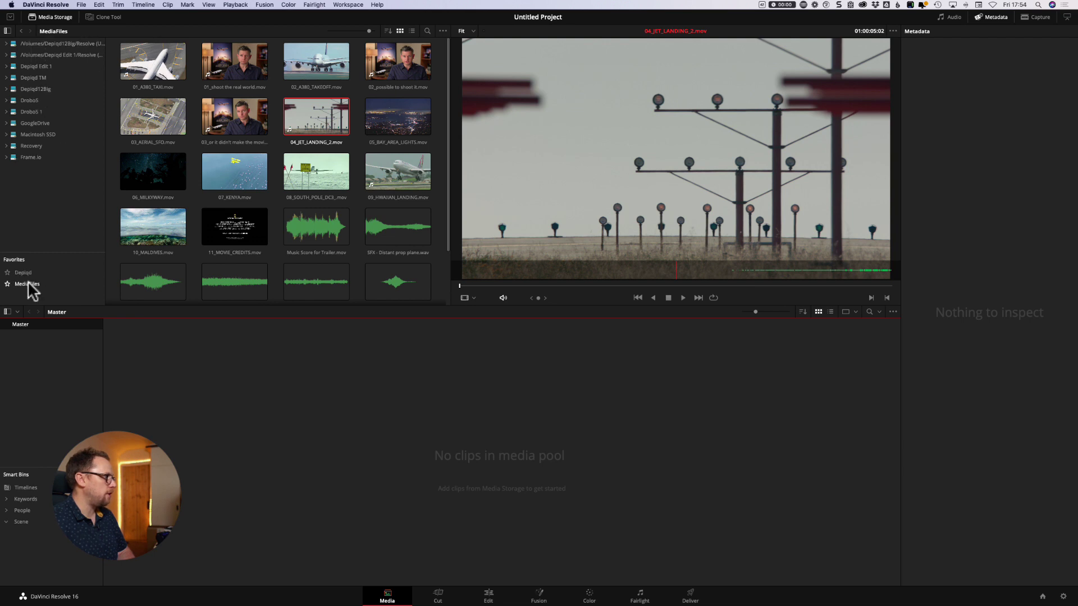
Enlarge Favorites and use the MediaFiles favorite to expand it under Training Media's Lesson 01 Review
right_click(30, 109)
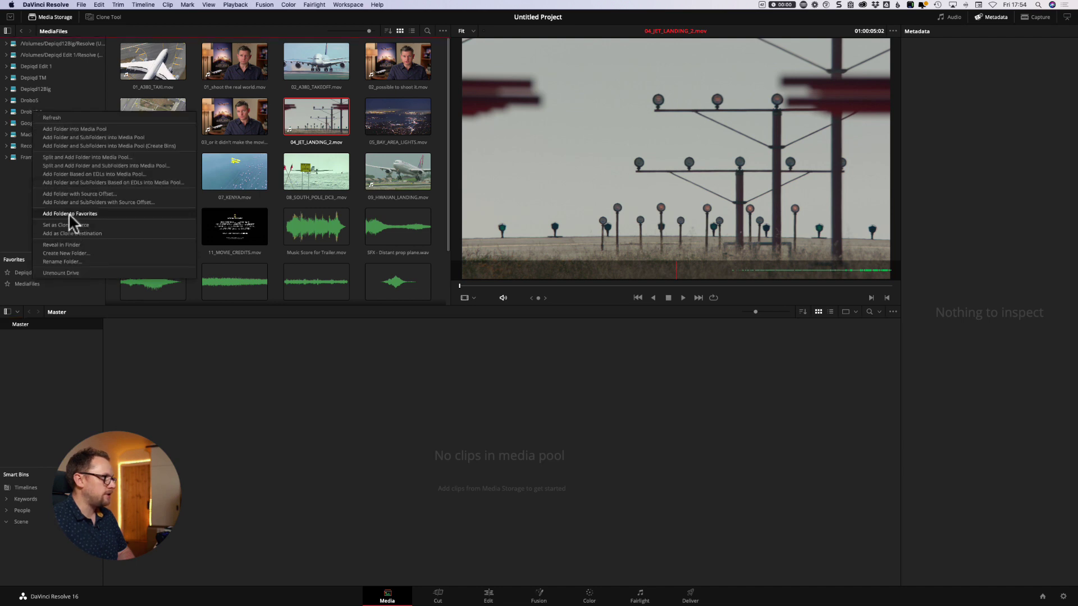
click(19, 199)
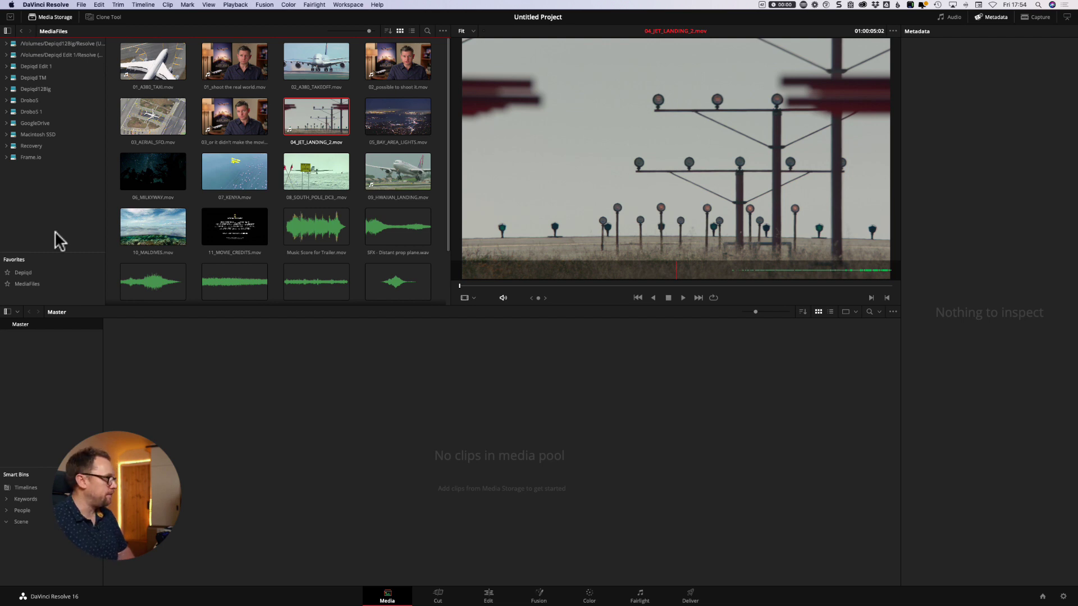
drag(46, 250, 48, 234)
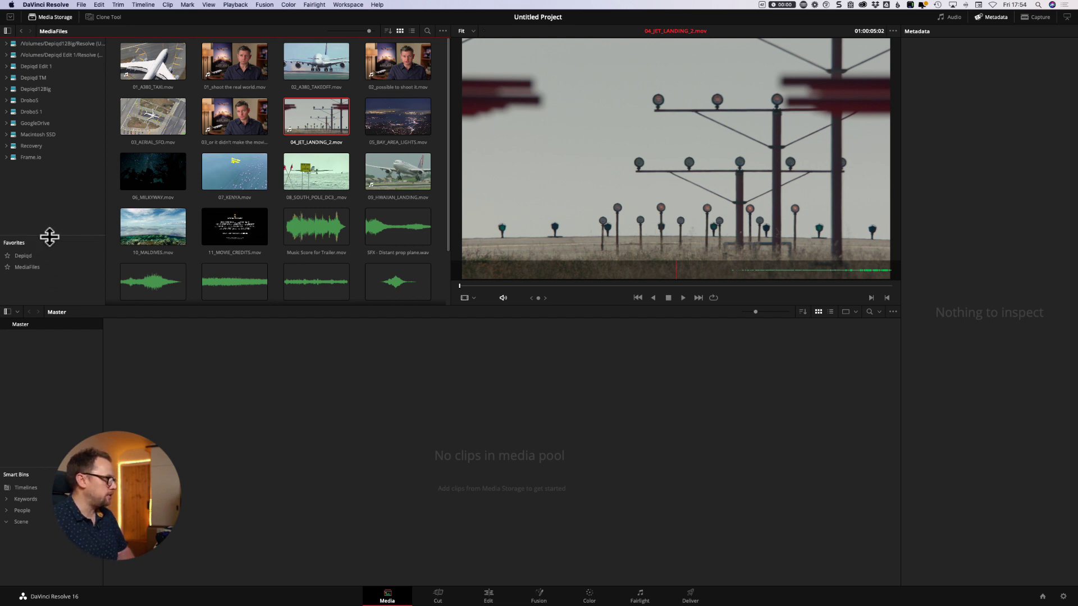
click(33, 267)
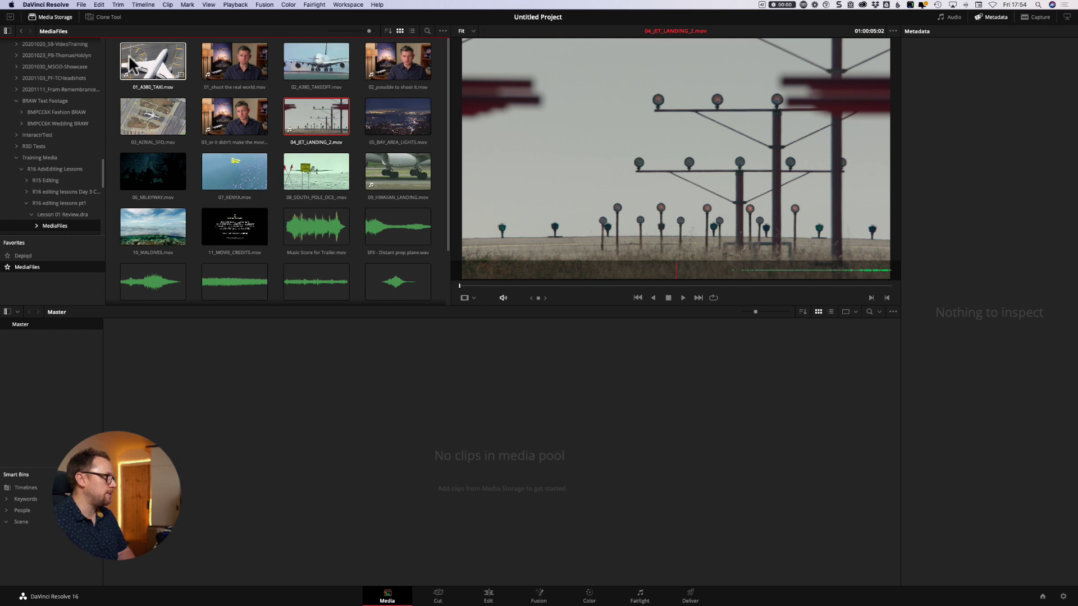
Import all 20 MediaFiles clips into the Media Pool and change the project frame rate to match
click(109, 44)
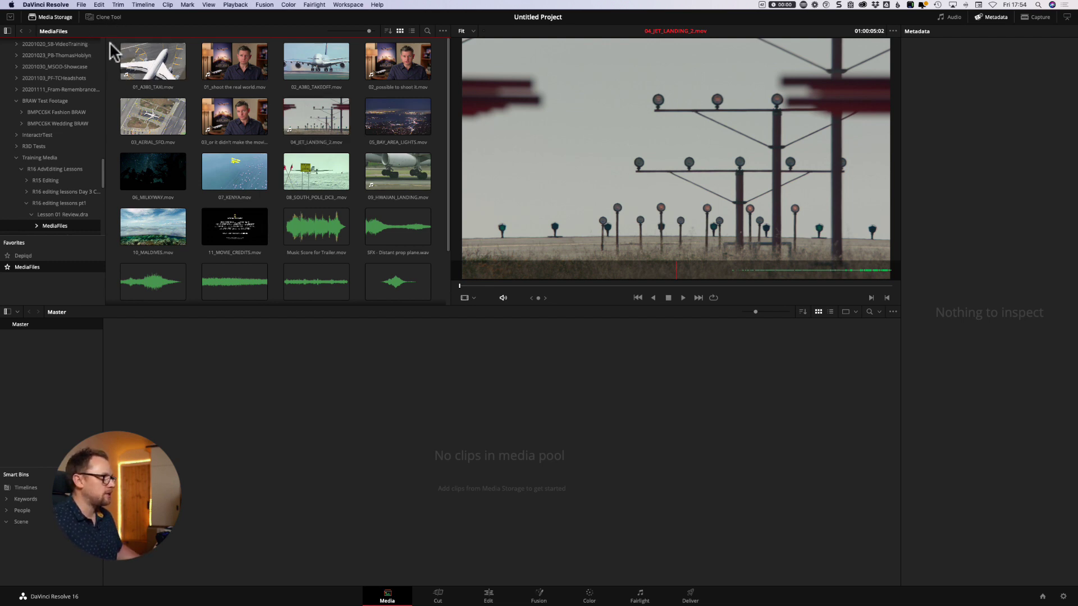
drag(109, 39, 433, 365)
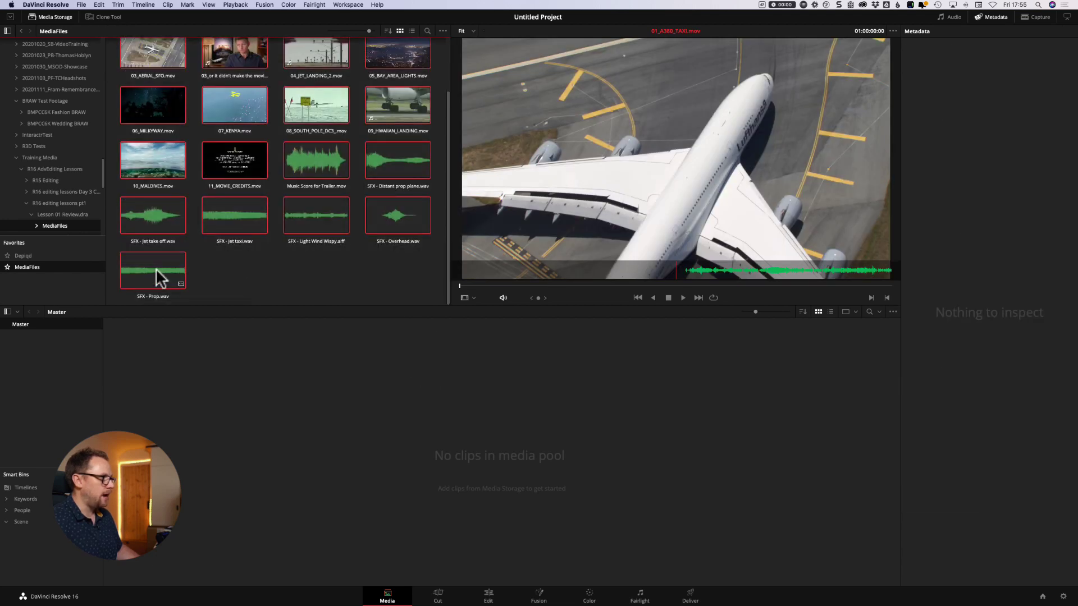
drag(156, 268, 254, 448)
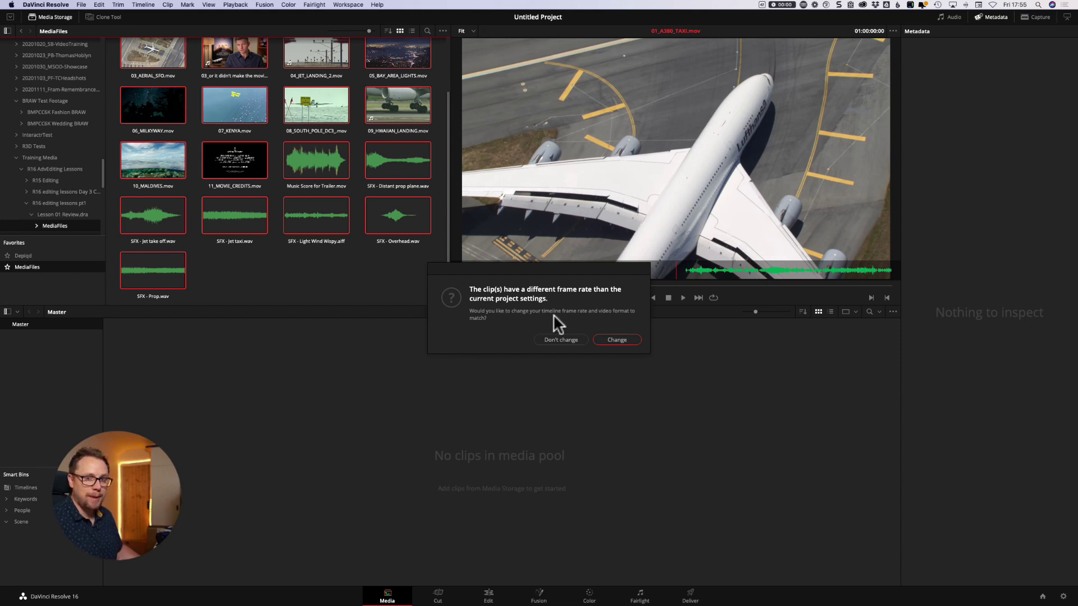
click(617, 341)
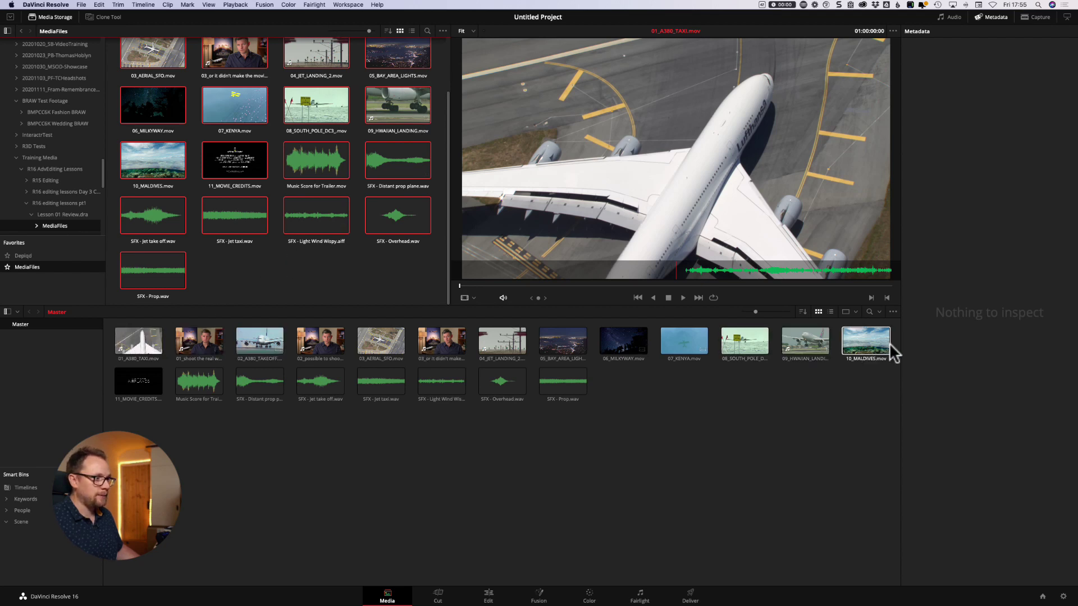
Focus the Media Pool once thumbnails for the airplane clips, music score and SFX have generated
click(496, 343)
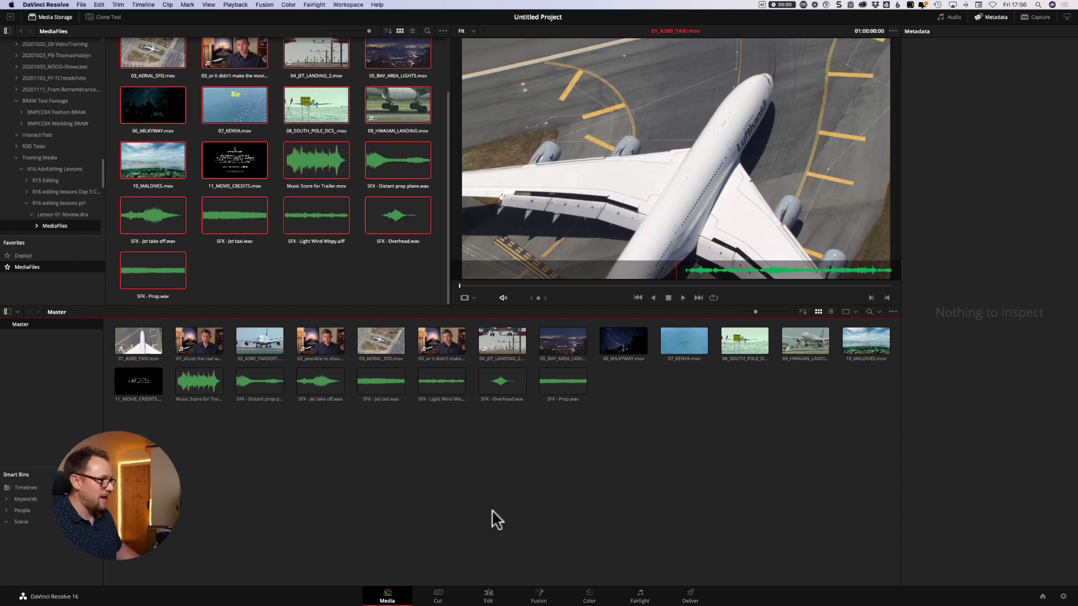
Remove all clips from the Media Pool and clear the Media Storage selection
key(super+z)
click(337, 277)
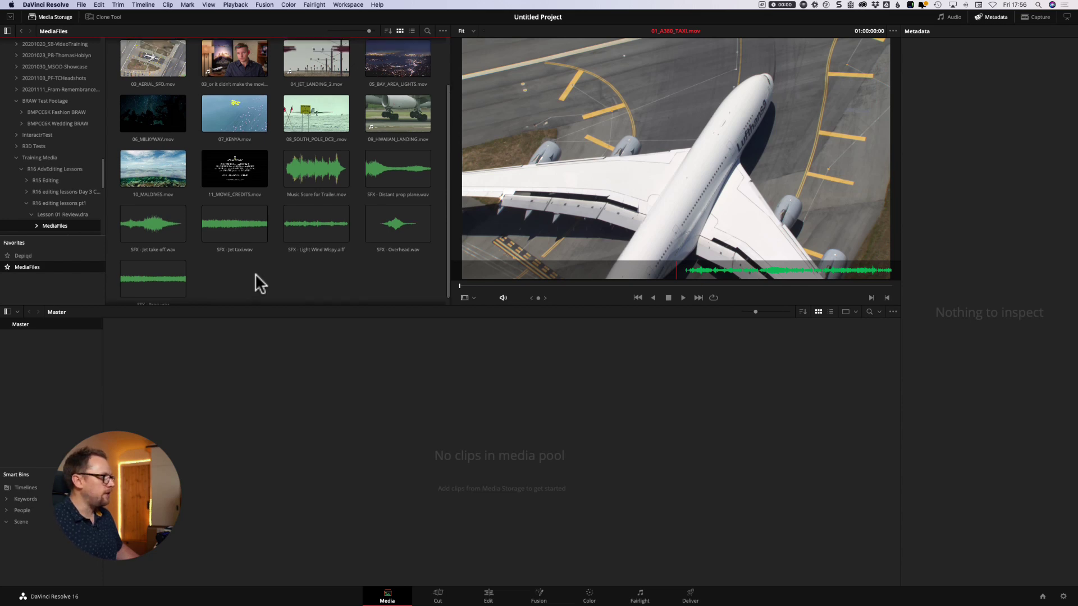
scroll(258, 269, up, 3)
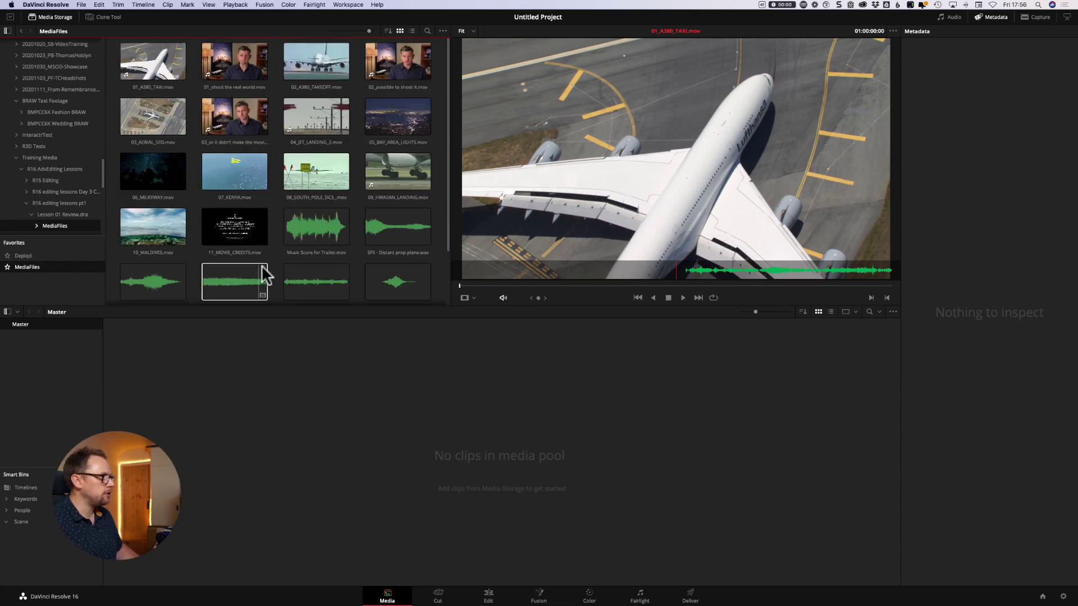
Import seven clips, including 01_A380_TAXI, 02_A380_TAKEOFF and 07_KENYA, into the Media Pool, then delete them
click(148, 65)
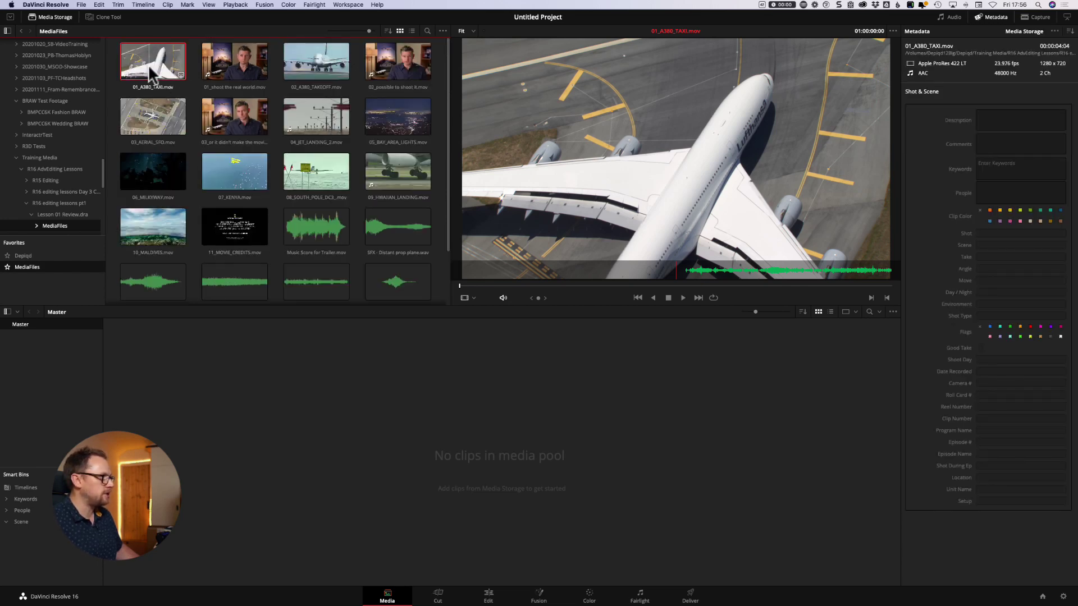
super+click(239, 70)
super+click(313, 56)
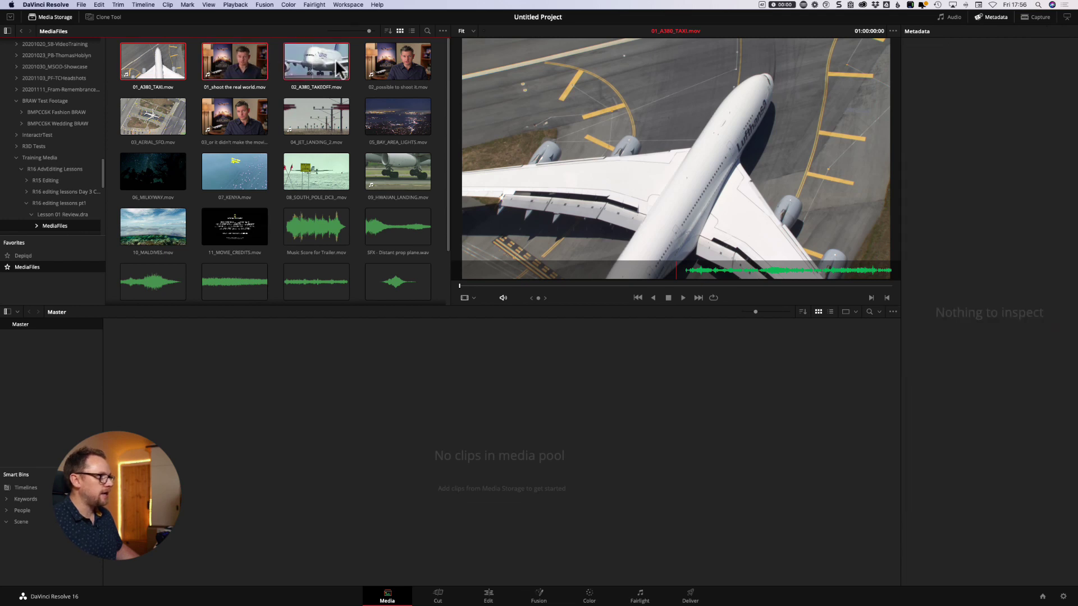
super+click(390, 107)
super+click(315, 173)
super+click(225, 157)
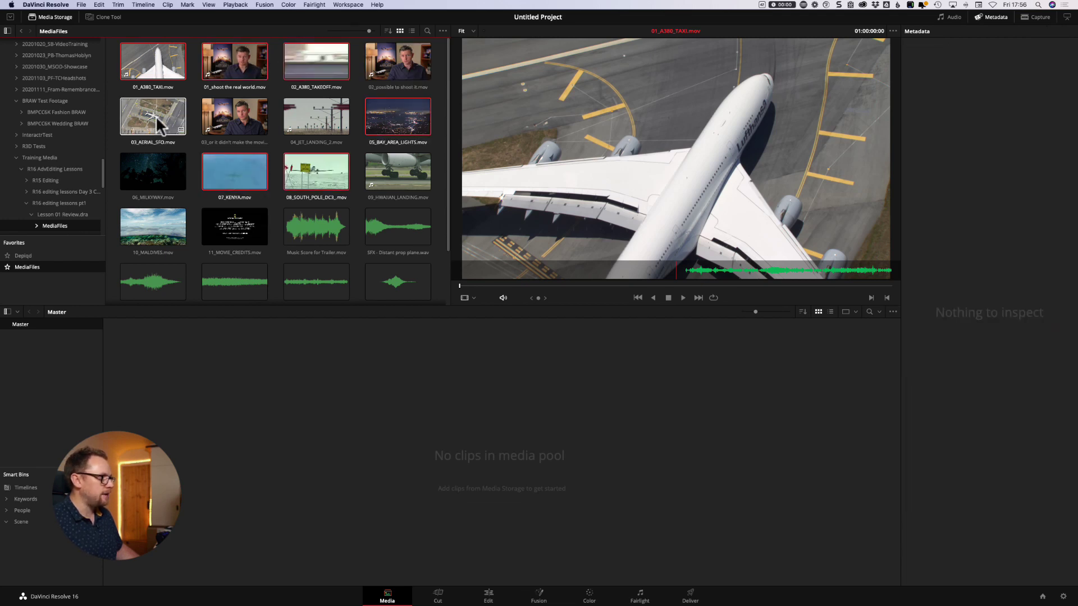
super+click(156, 116)
super+click(305, 115)
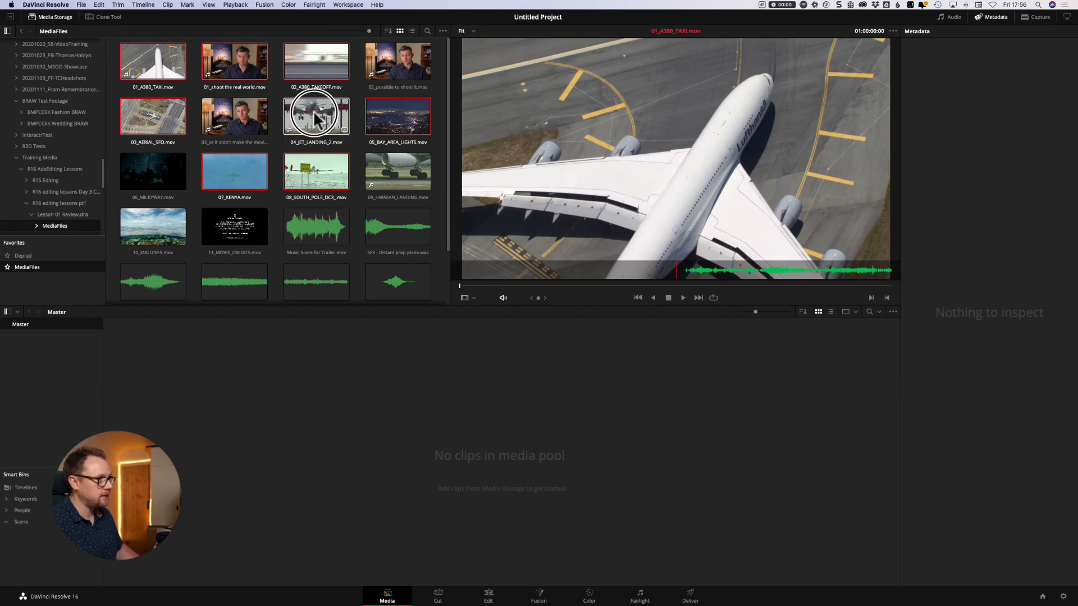
super+click(316, 116)
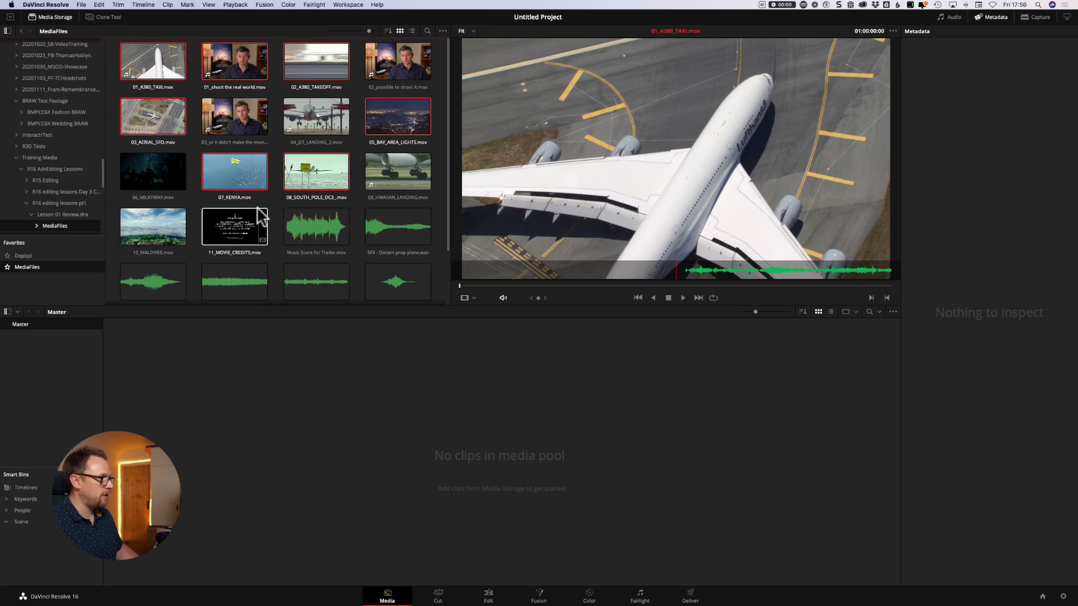
drag(240, 174, 304, 373)
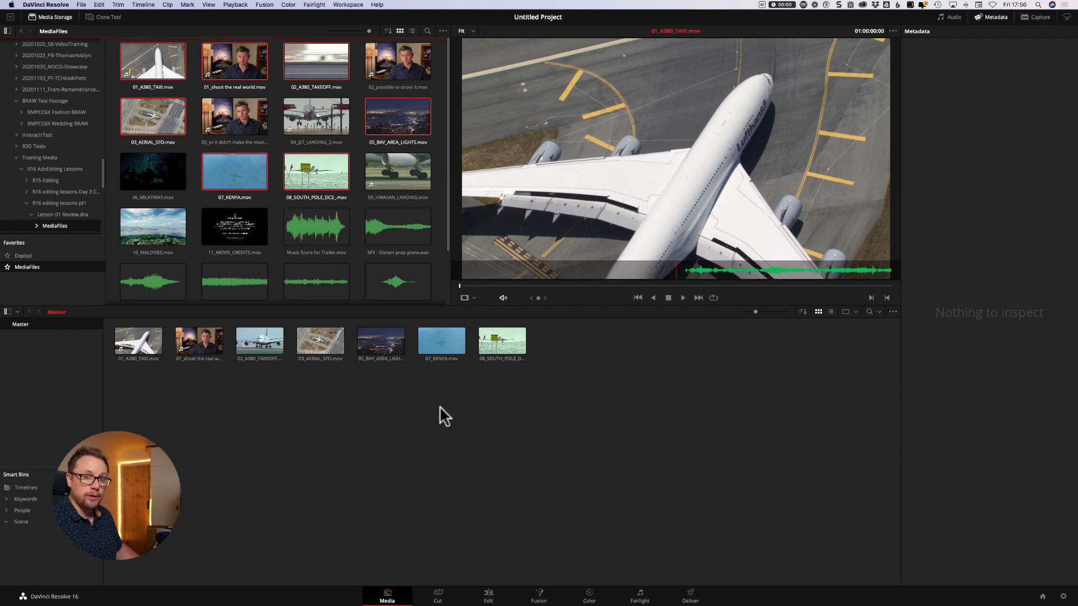
key(super+z)
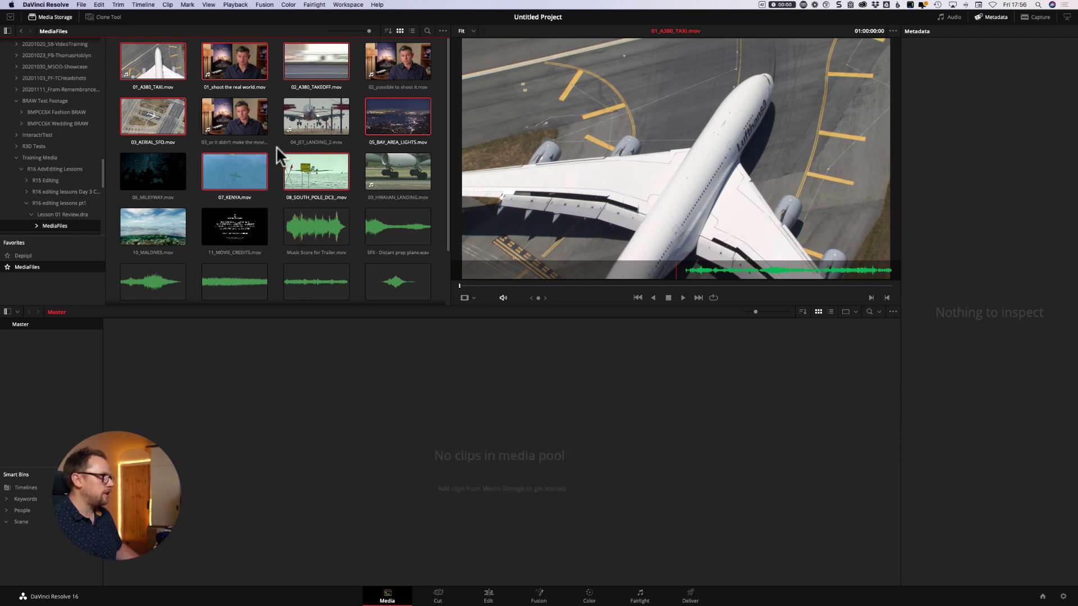
click(148, 69)
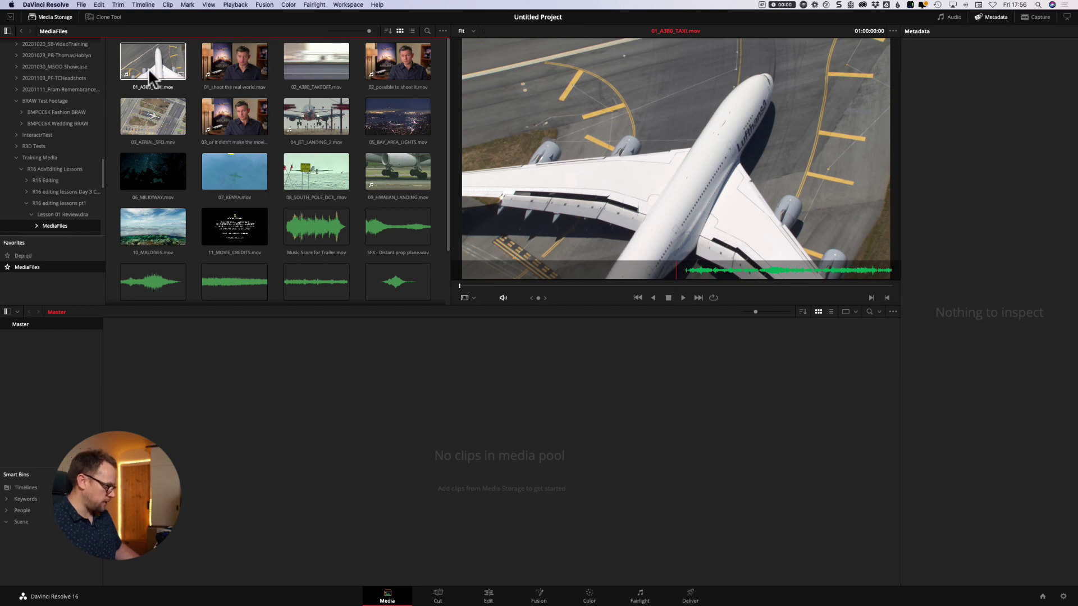
key(super+a)
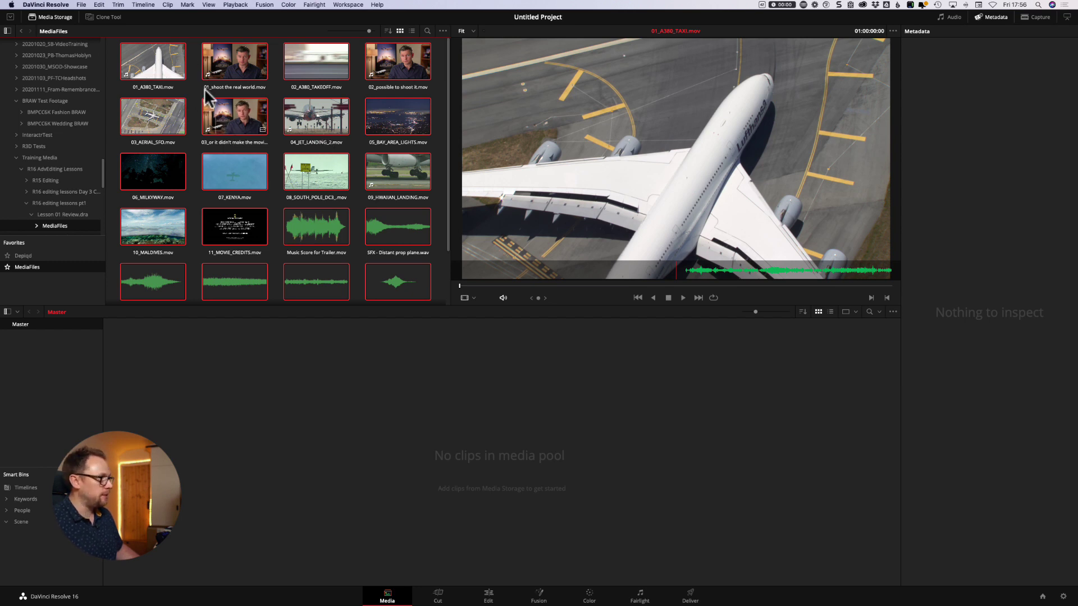
right_click(146, 53)
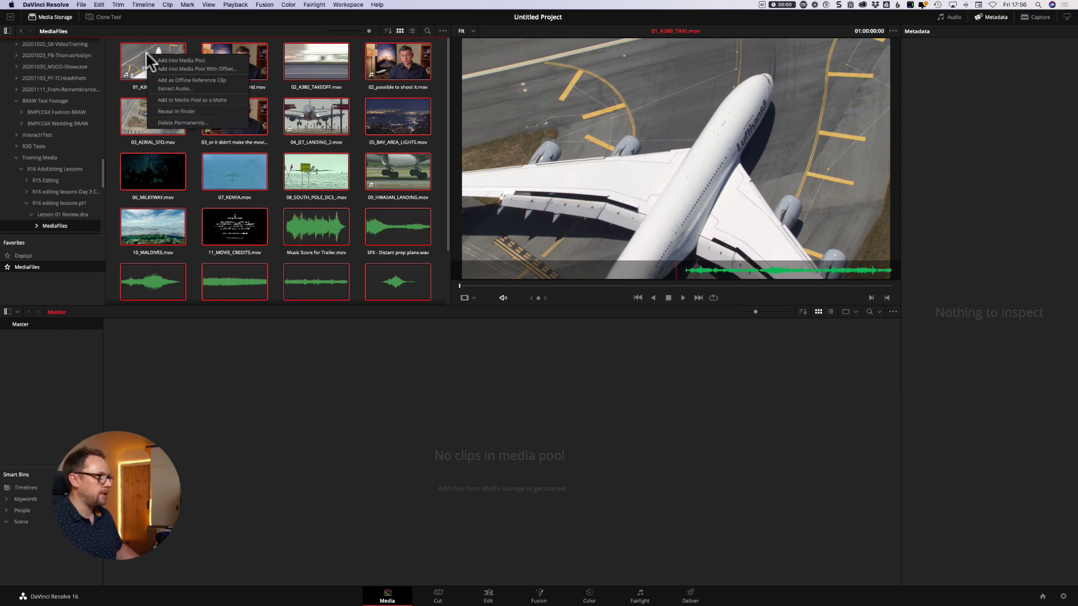
click(172, 60)
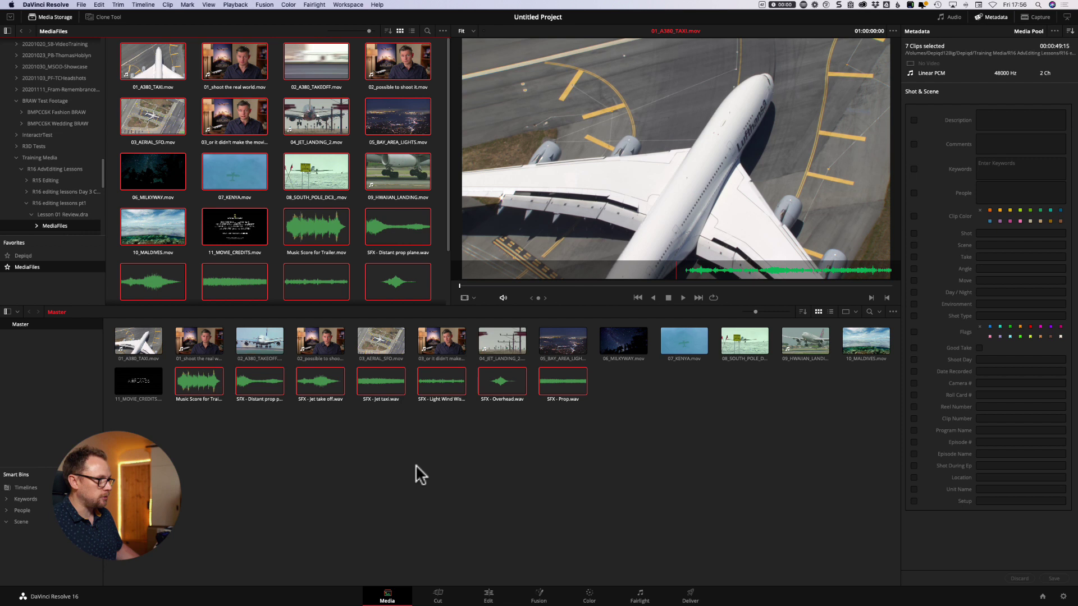
key(super+z)
key(super+z)
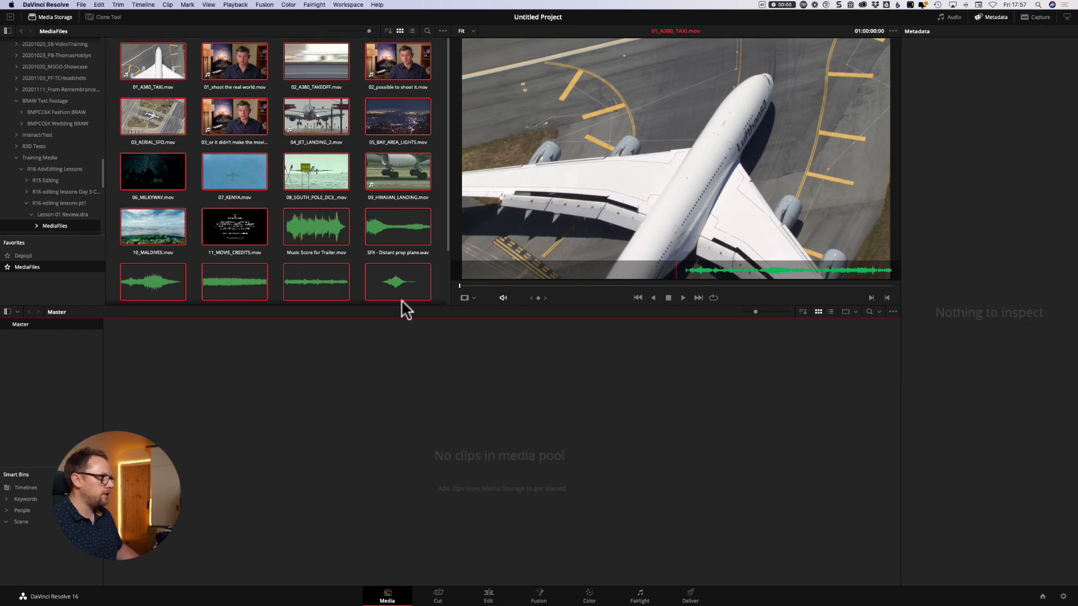
Load 03_or it didn't make the movie in the viewer, showing the full clip's audio waveform
click(354, 256)
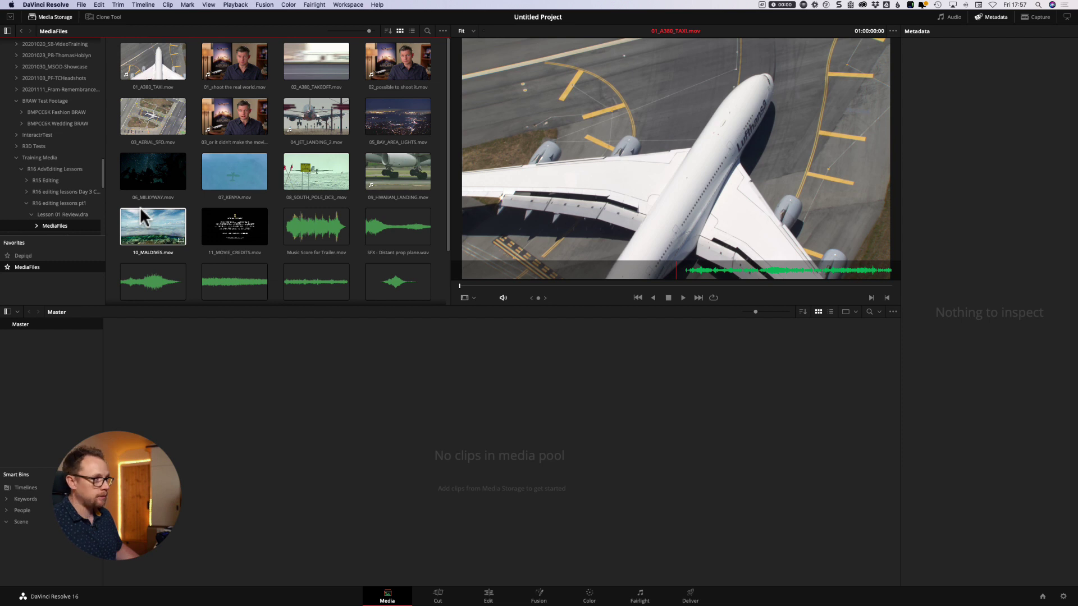
click(228, 124)
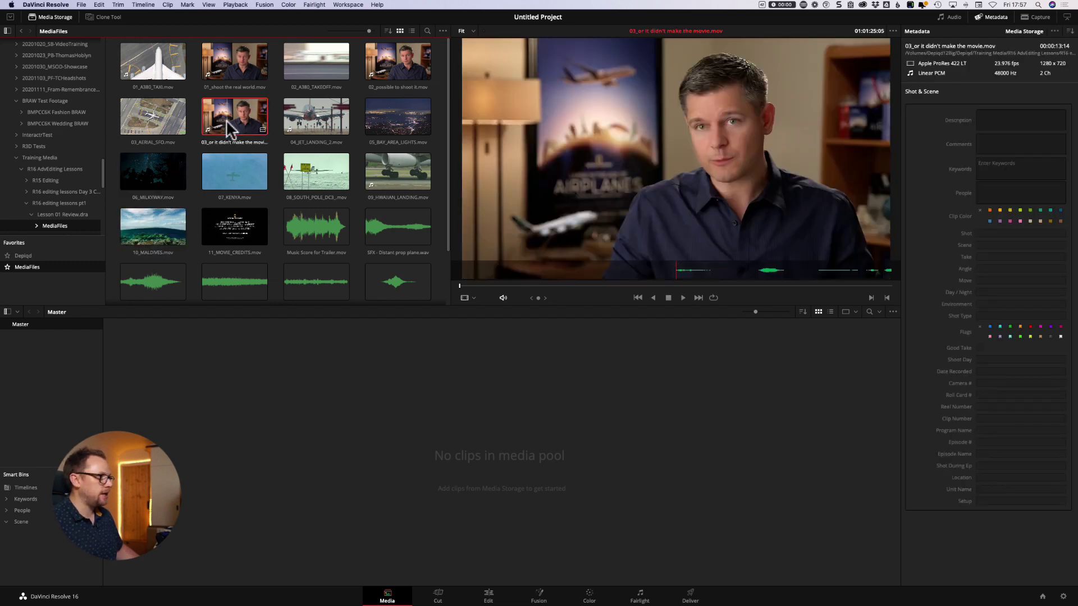
click(893, 30)
click(955, 67)
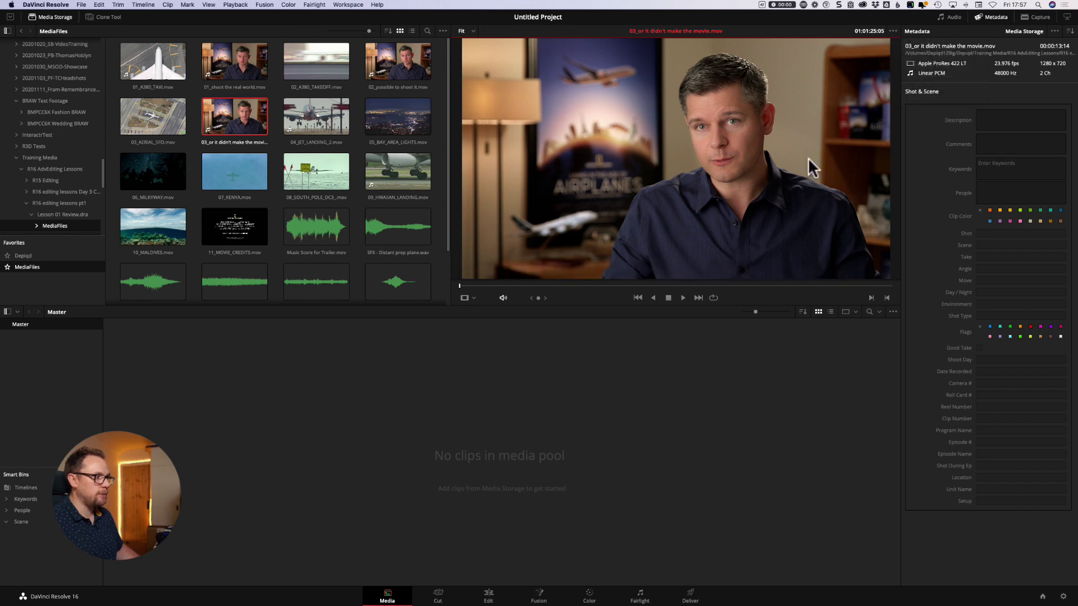
click(892, 30)
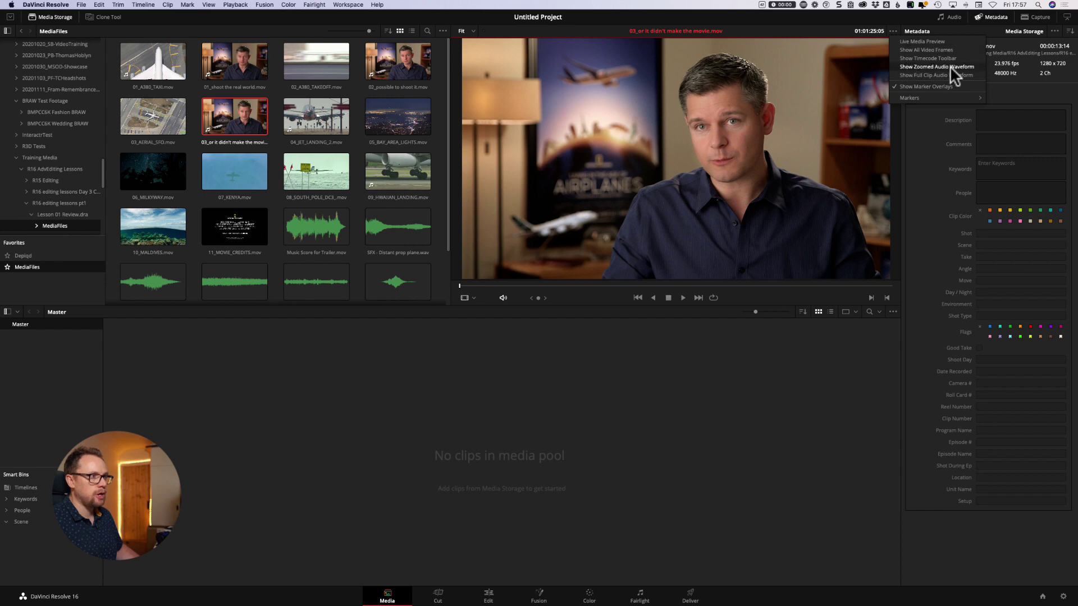
click(925, 74)
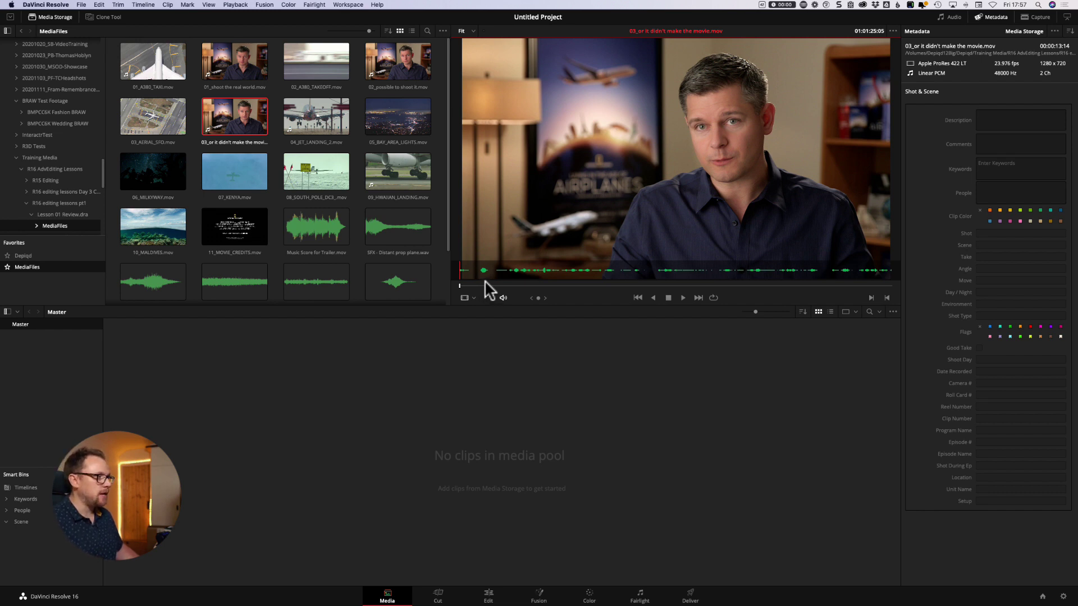
Mark an Out point in the interview clip and drag the marked range into the Master bin
drag(464, 285, 655, 302)
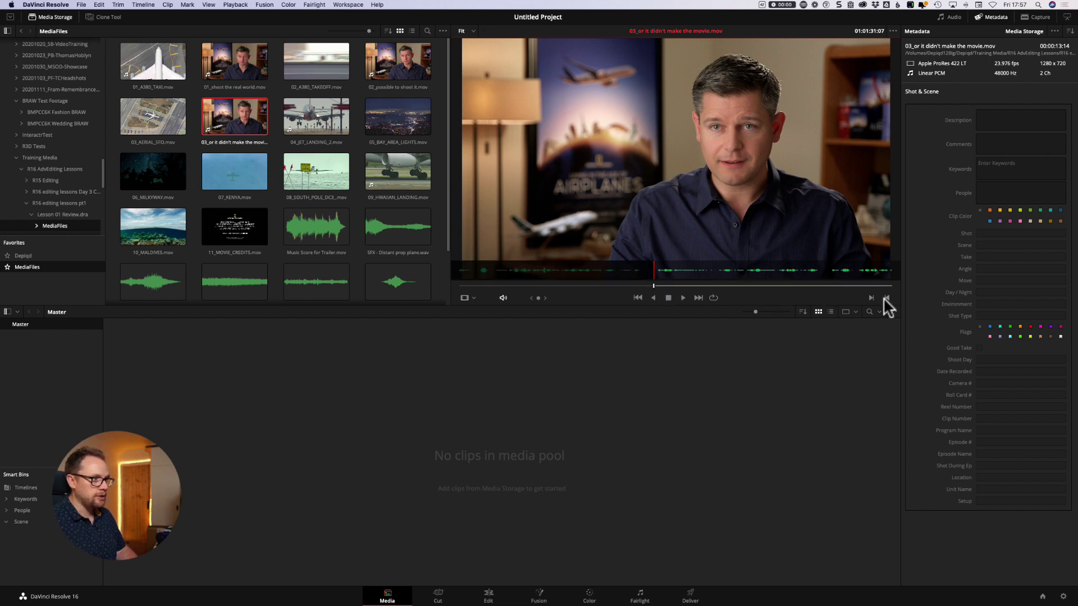
drag(668, 286, 713, 283)
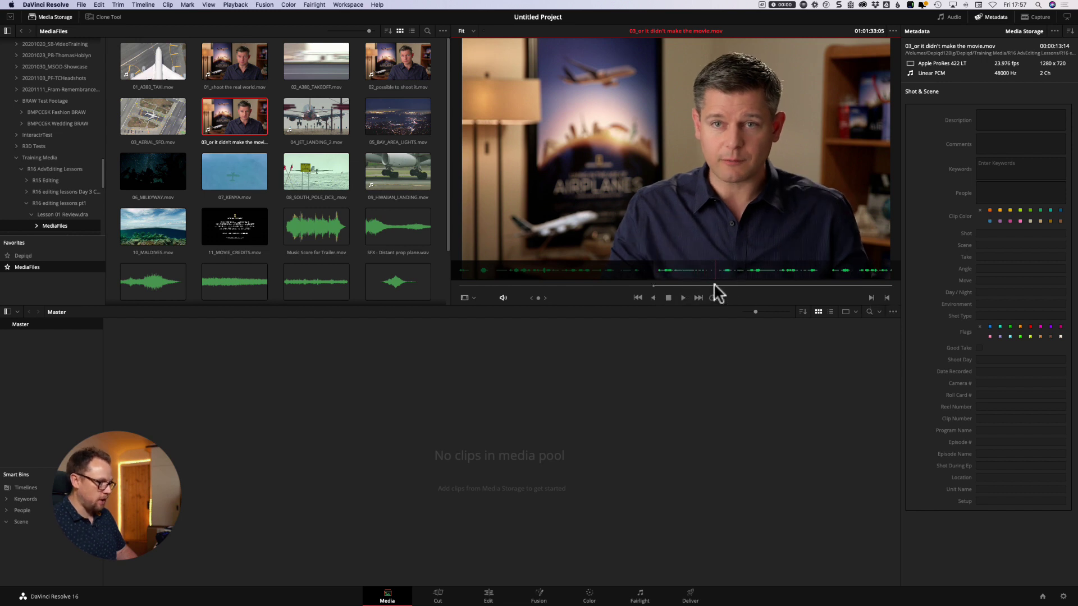
key(o)
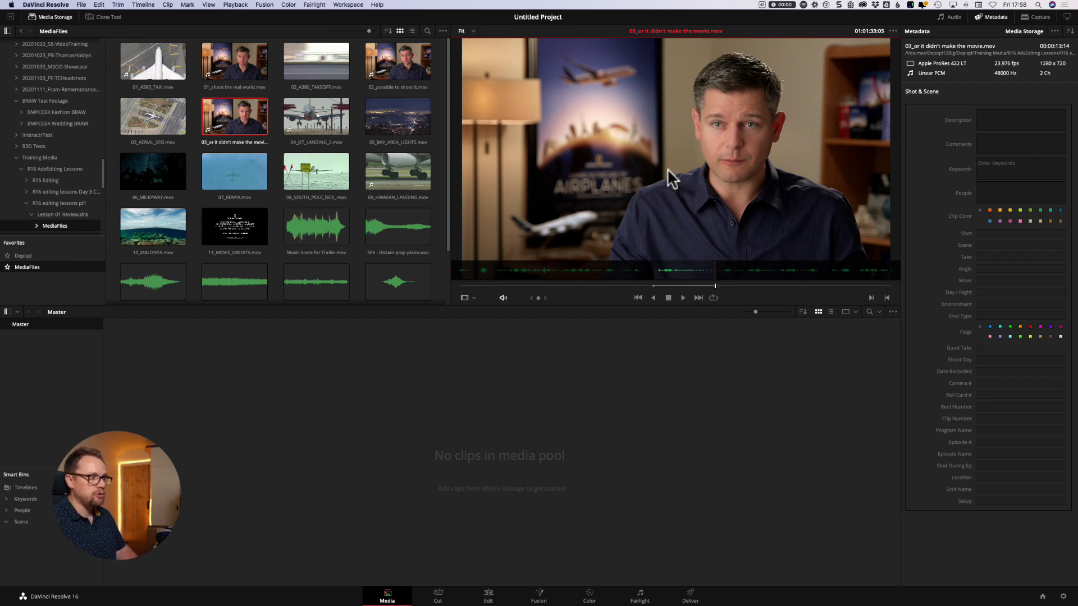
drag(667, 168, 590, 390)
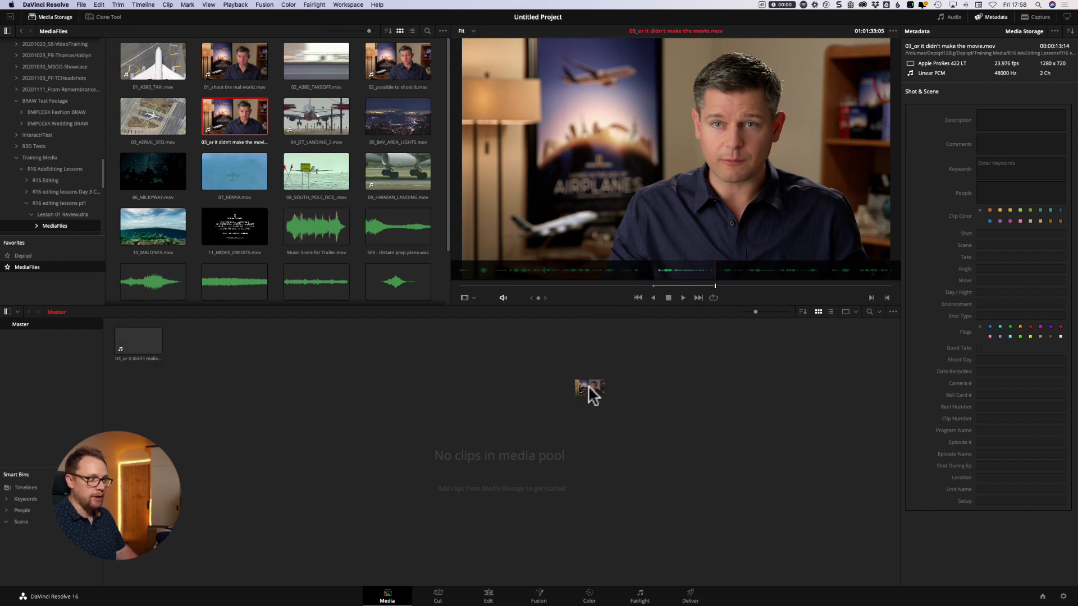
Review the subclip in the viewer, then delete it from the Master bin
click(133, 339)
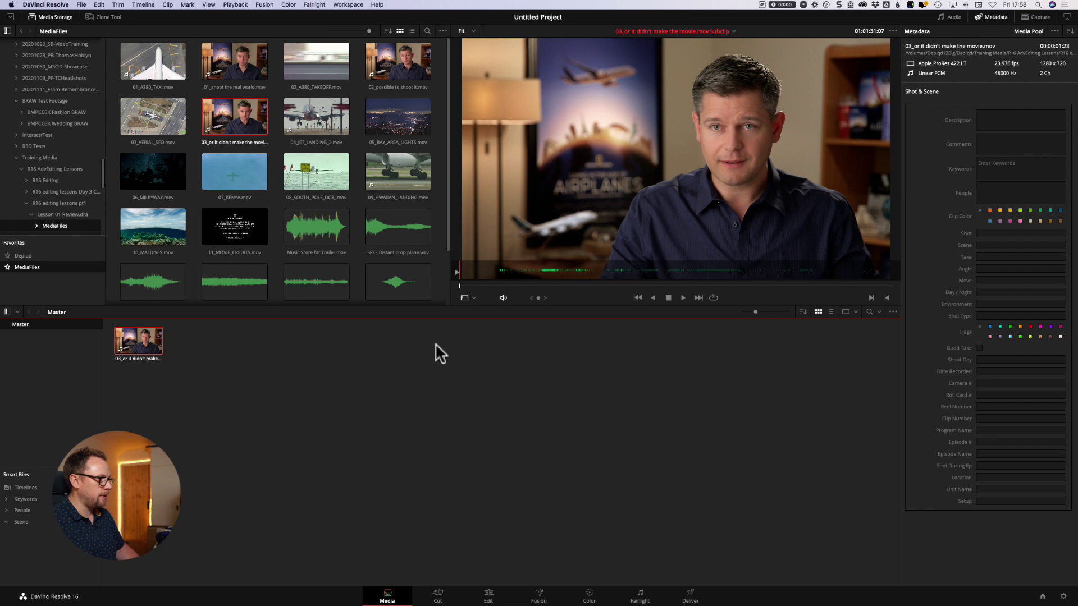
drag(460, 284, 855, 289)
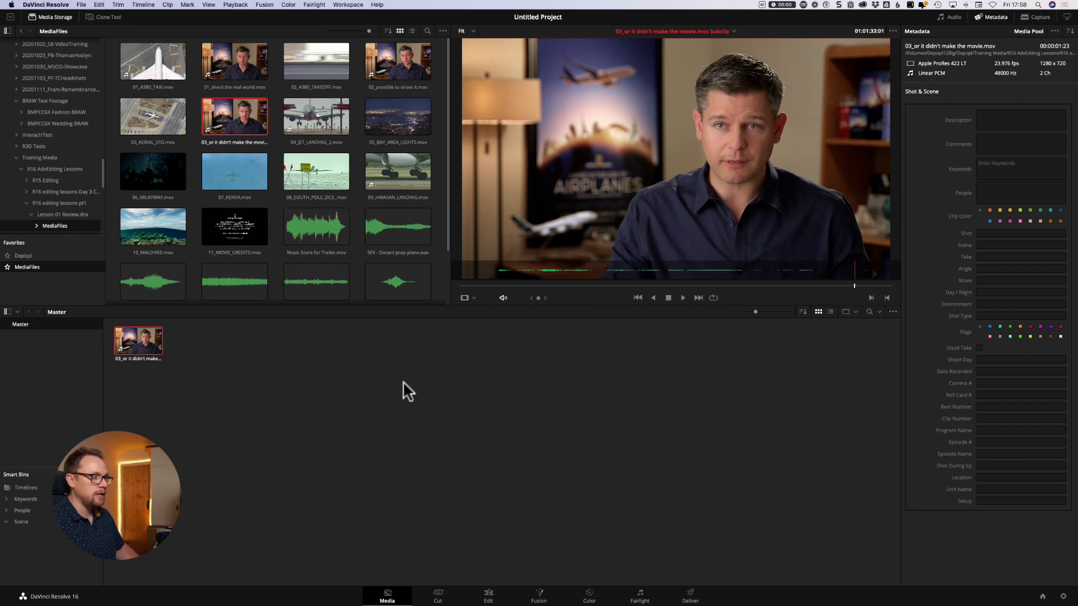
click(180, 350)
click(139, 340)
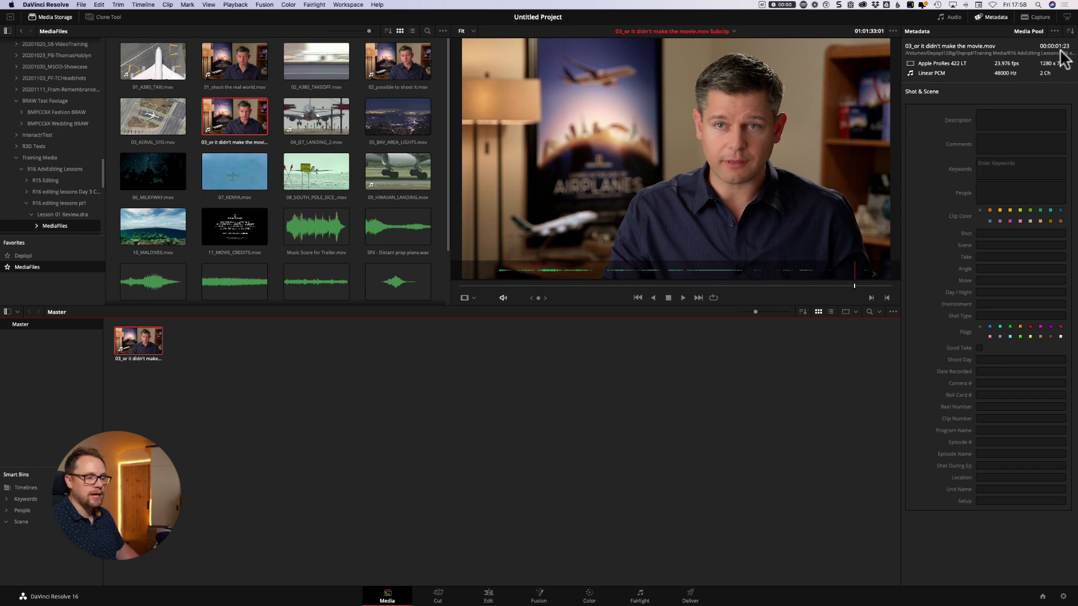
click(276, 337)
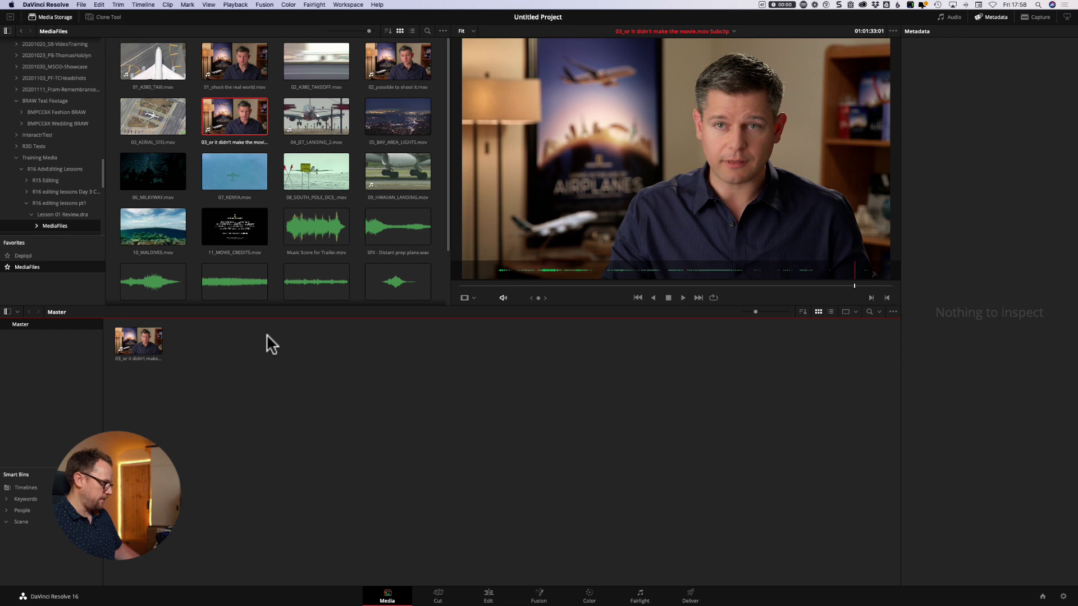
key(super+z)
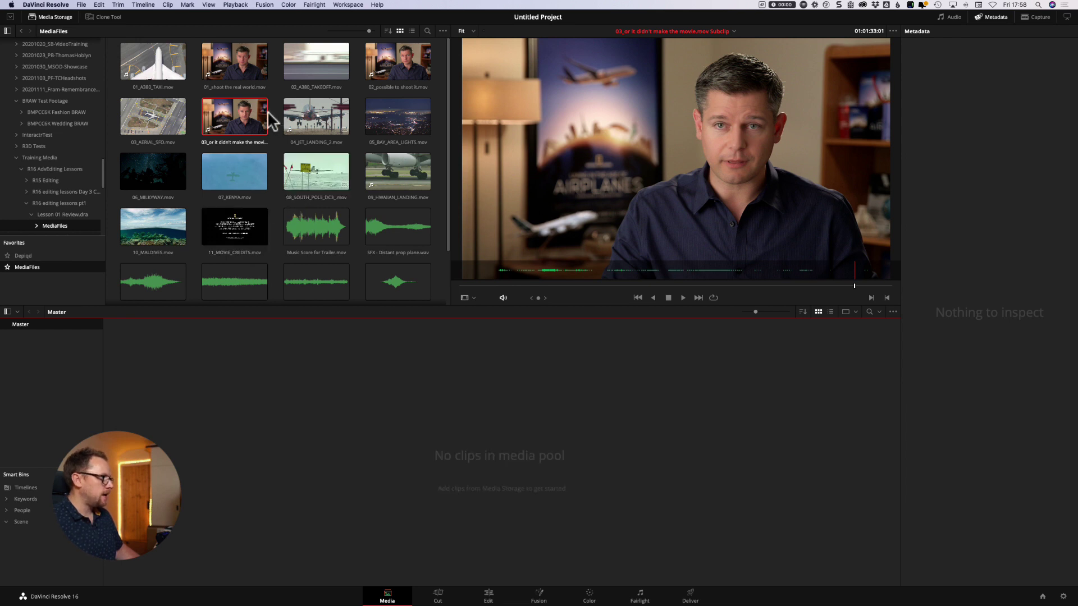
Add the full 03_or it didn't make the movie.mov clip to the Master bin and select it
click(250, 124)
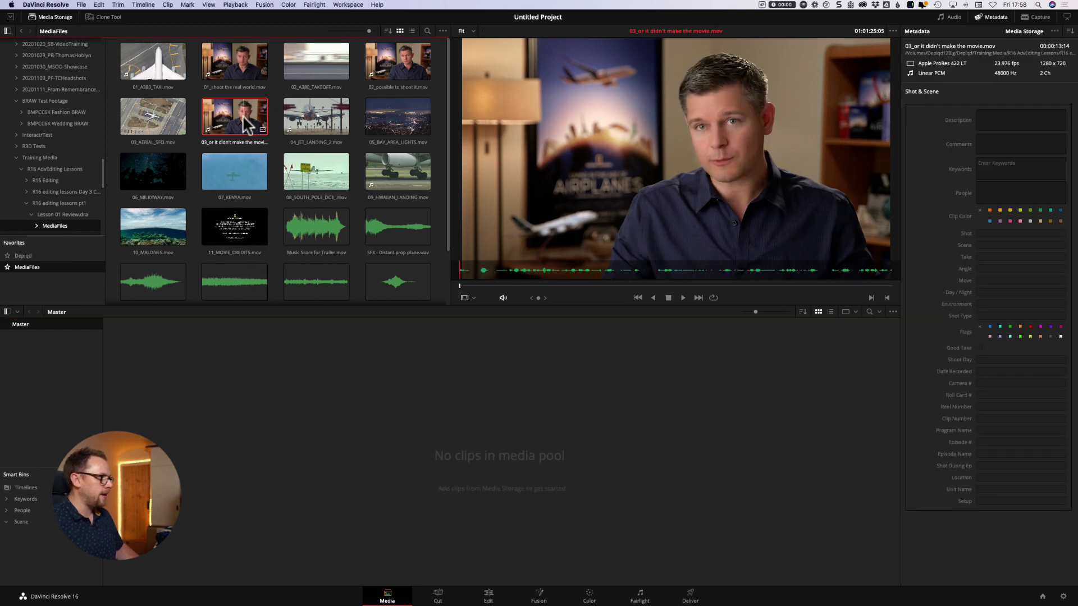
drag(248, 125, 416, 387)
click(141, 336)
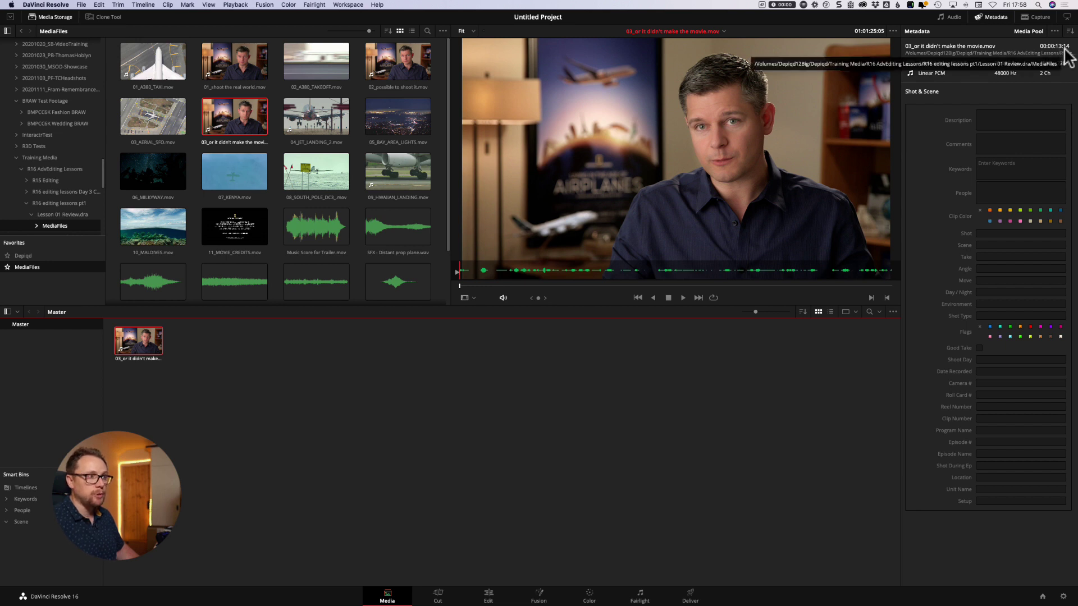
click(224, 347)
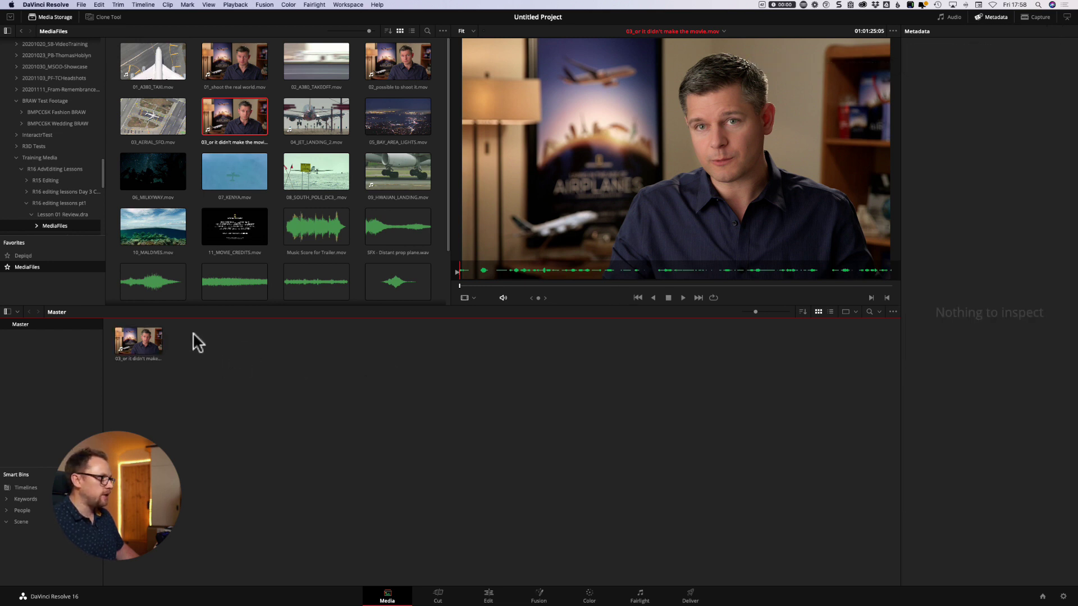
drag(193, 332, 145, 369)
Confirm removing the full clip, then mark a new range and drag it into the Master bin as a subclip
key(BackSpace)
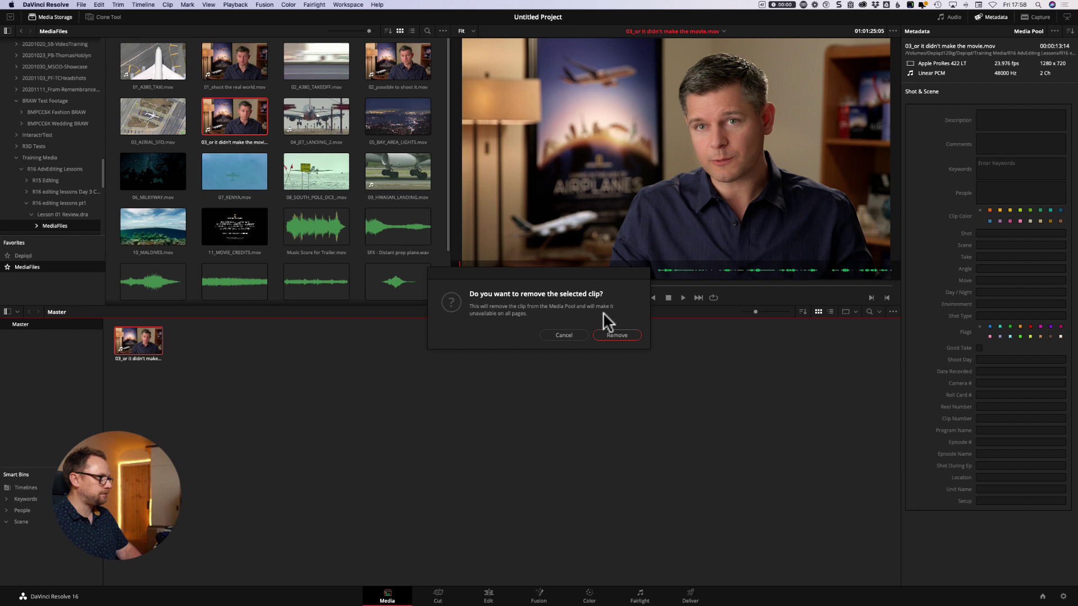
click(616, 336)
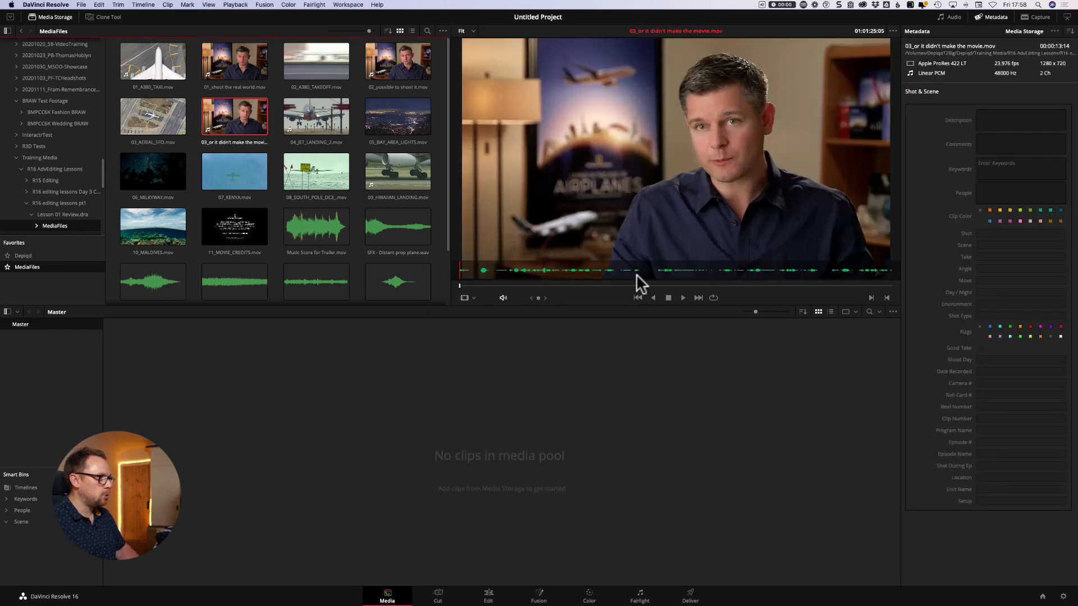
click(601, 285)
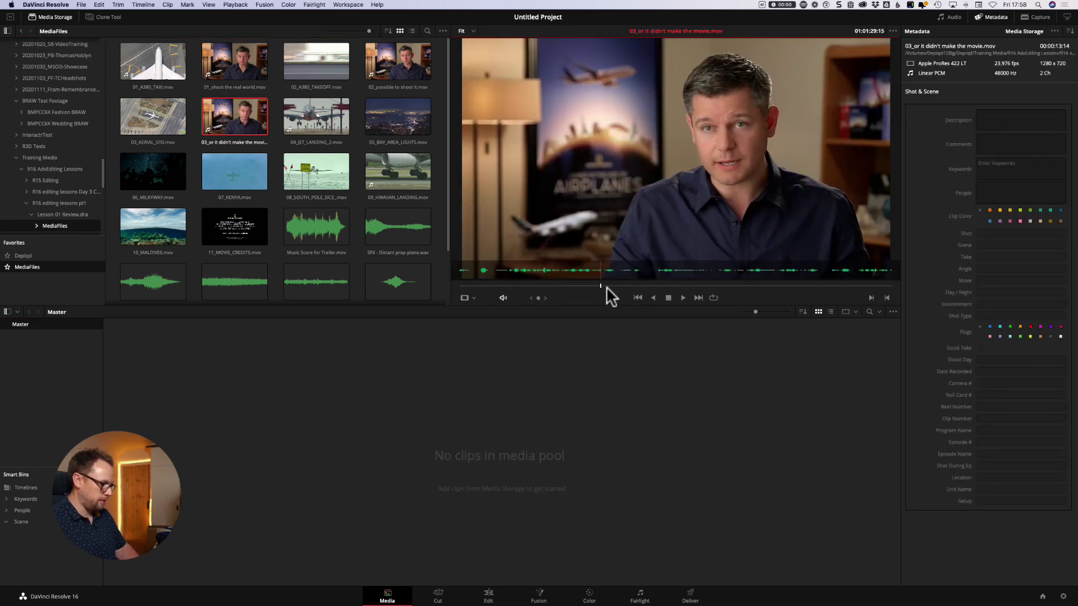
click(722, 286)
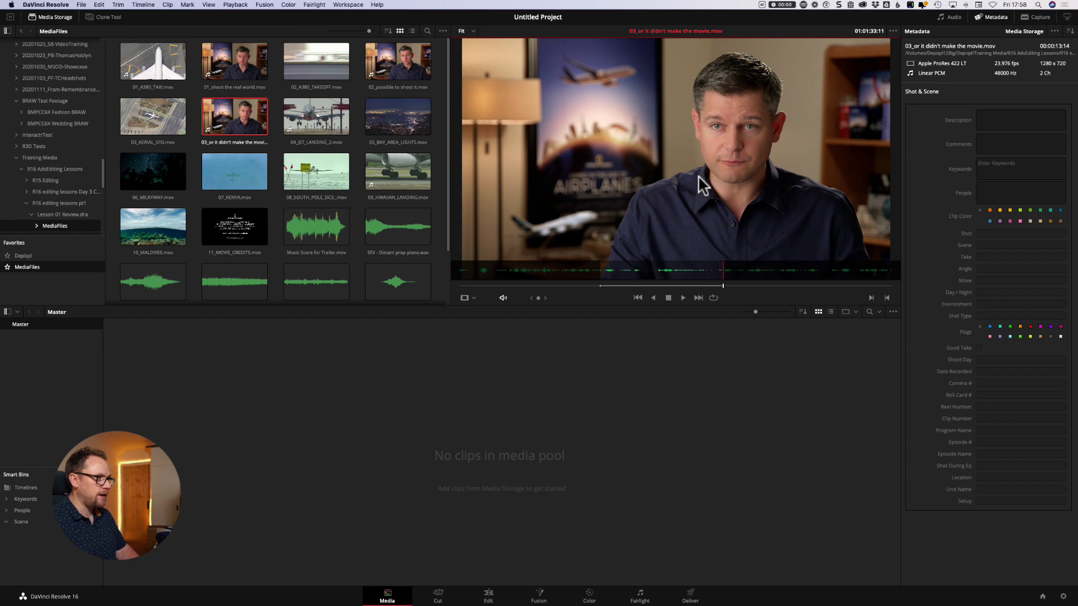
drag(698, 176, 532, 410)
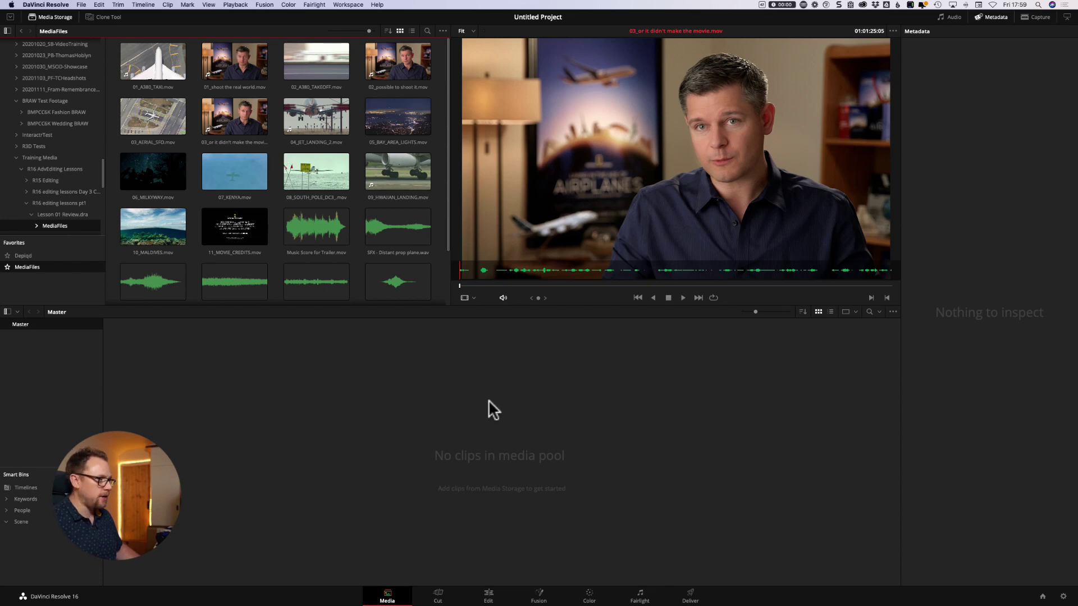
right_click(507, 413)
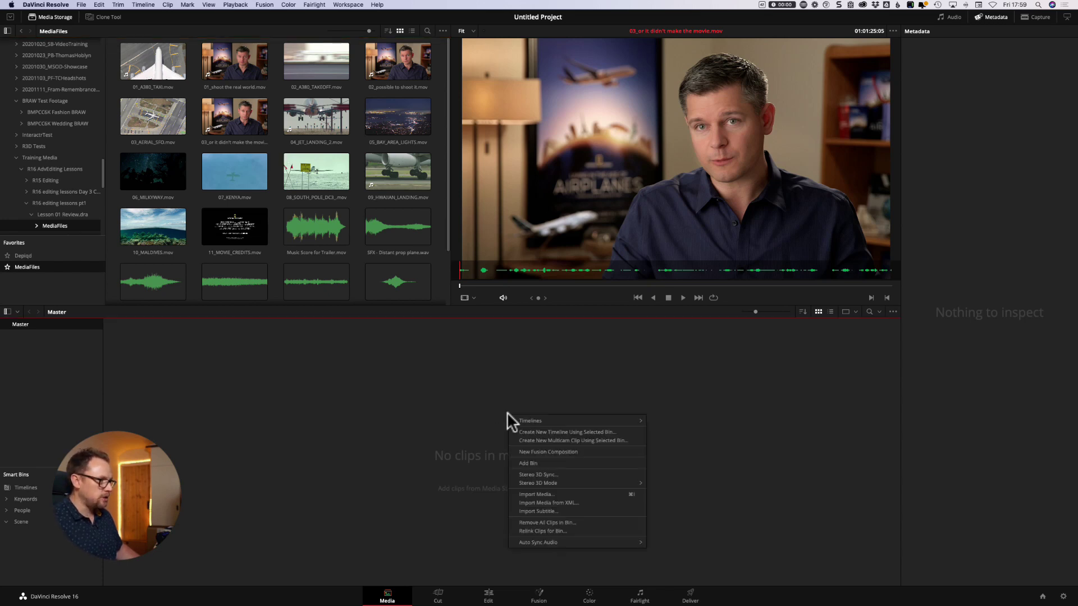
click(507, 410)
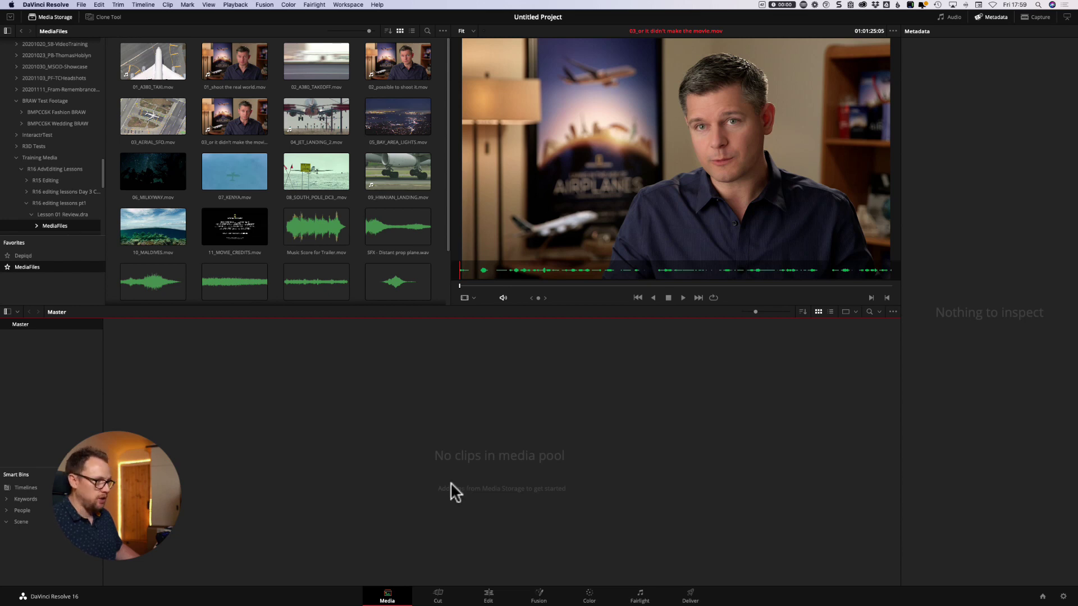
right_click(457, 403)
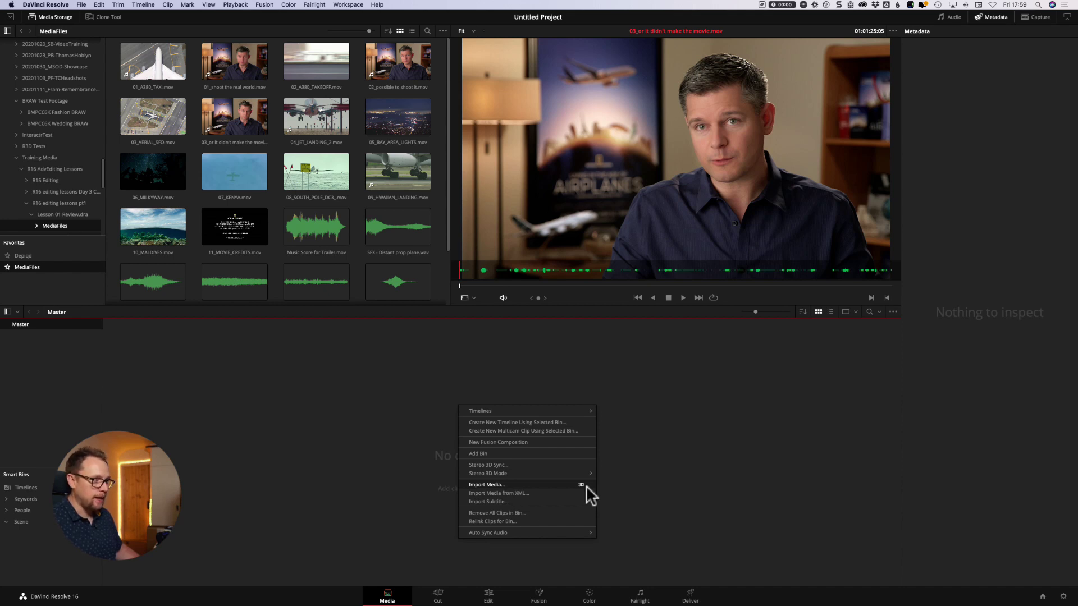
click(82, 5)
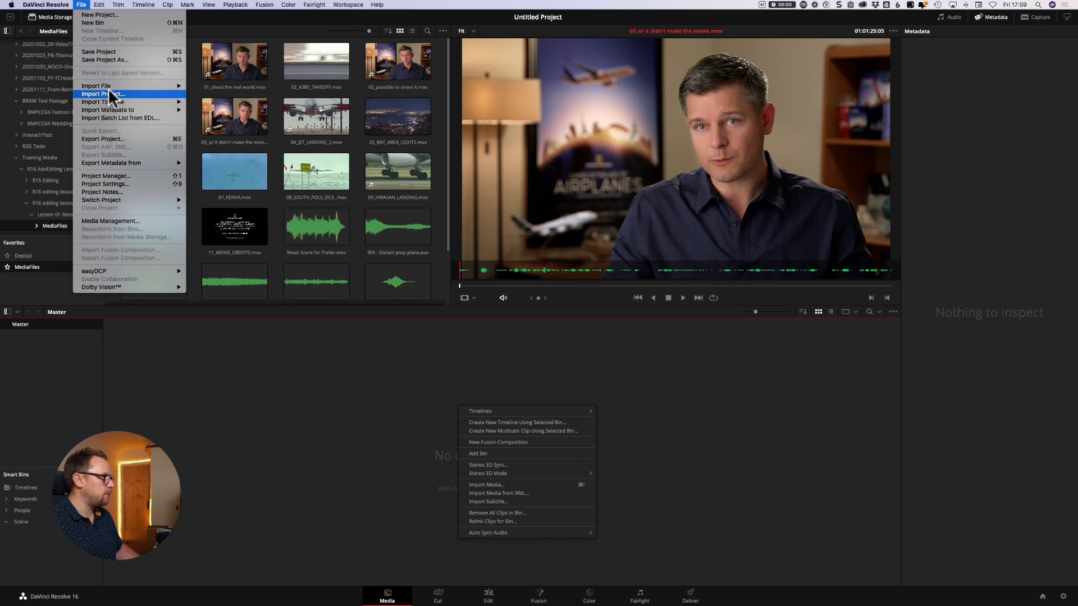
mouse_move(107, 87)
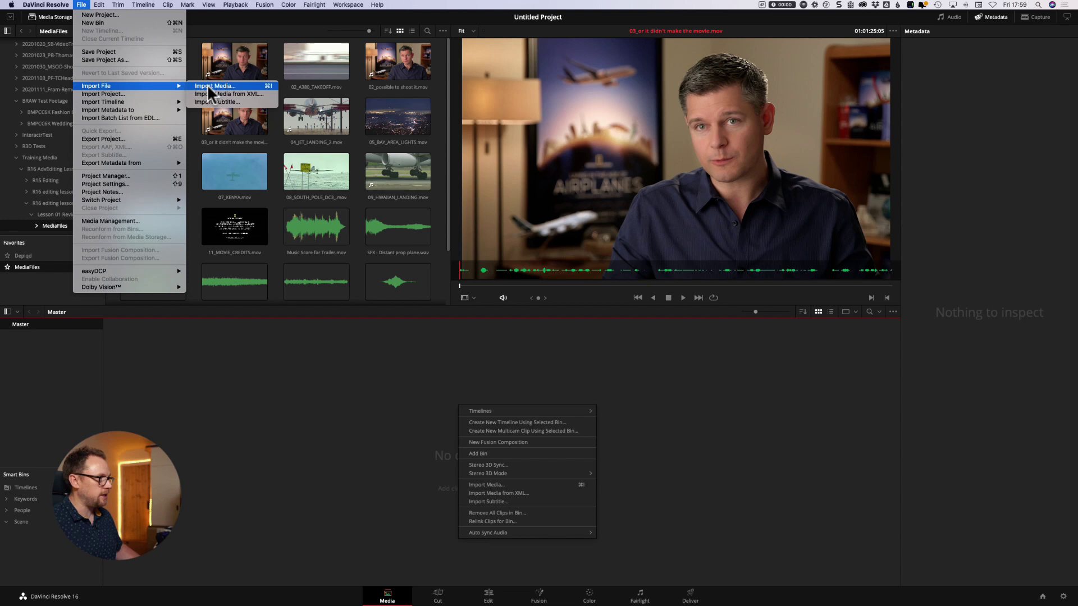
click(288, 381)
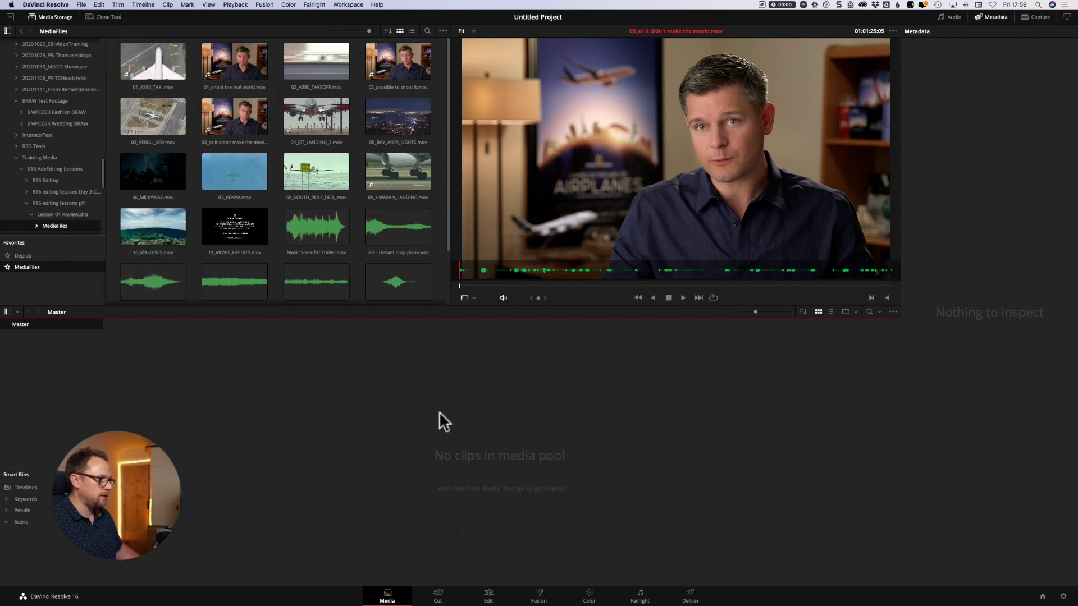
right_click(491, 425)
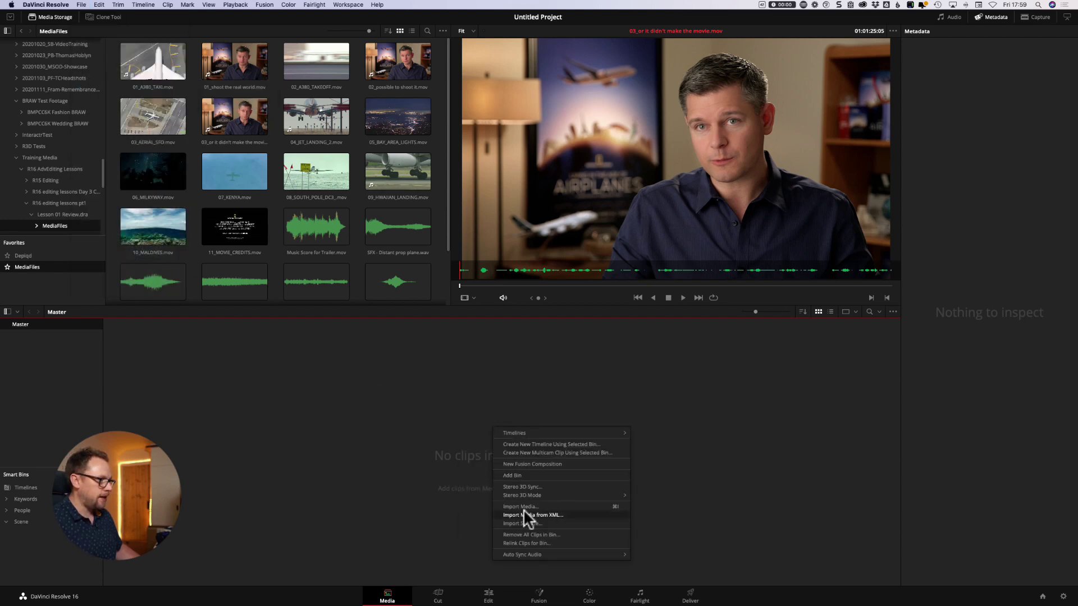
click(581, 506)
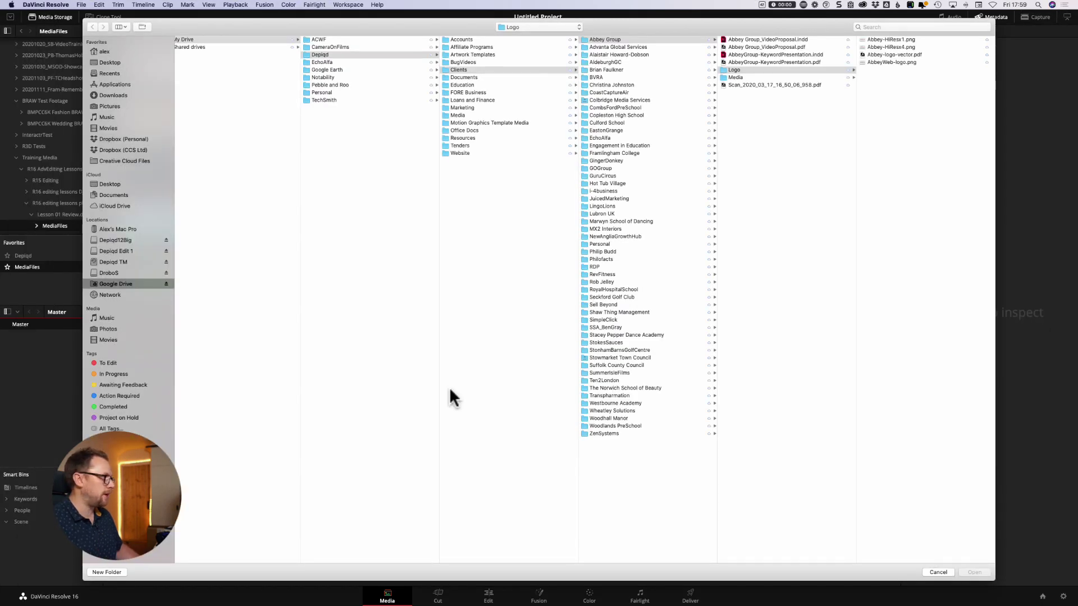
click(110, 242)
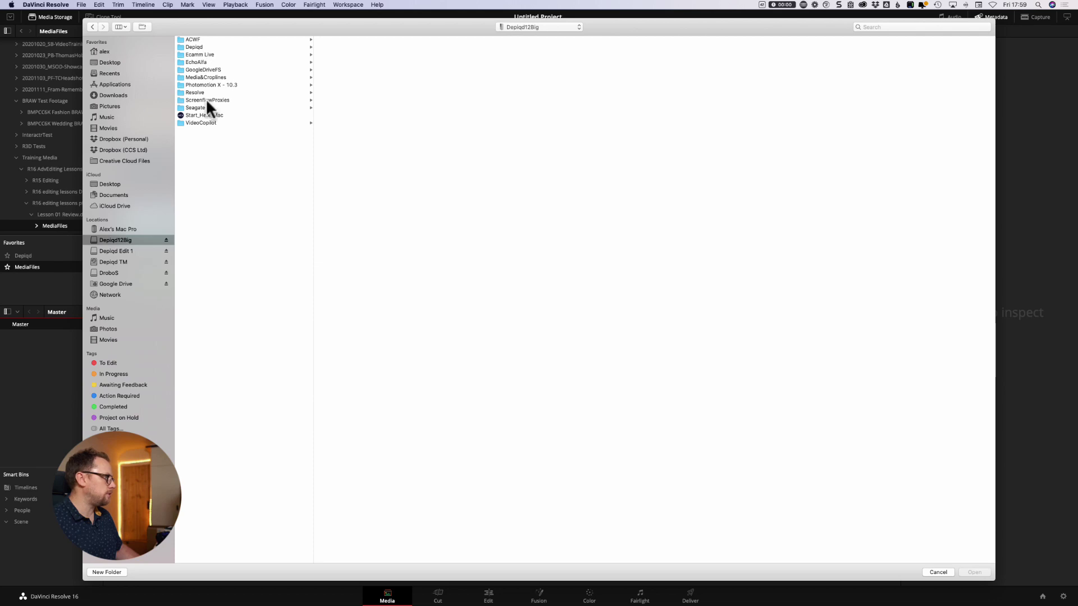
click(194, 47)
scroll(410, 500, down, 2)
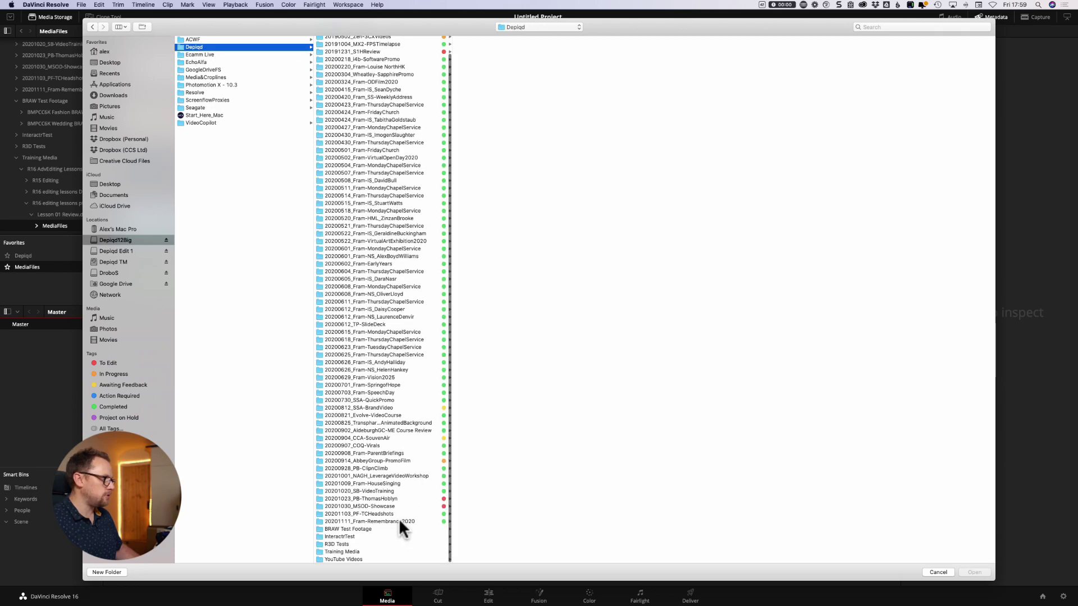
click(370, 552)
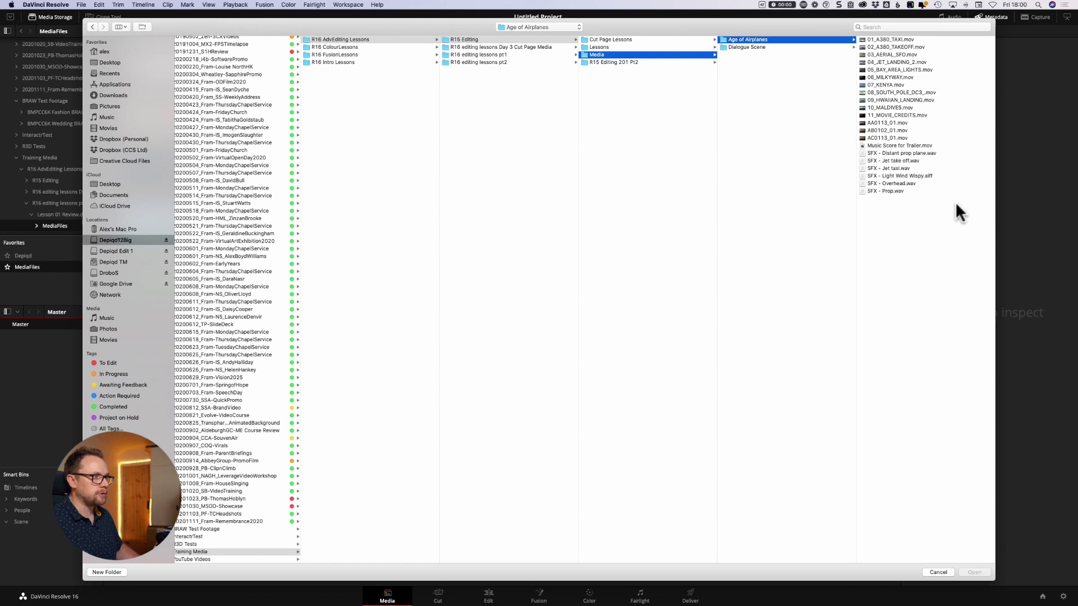
click(940, 42)
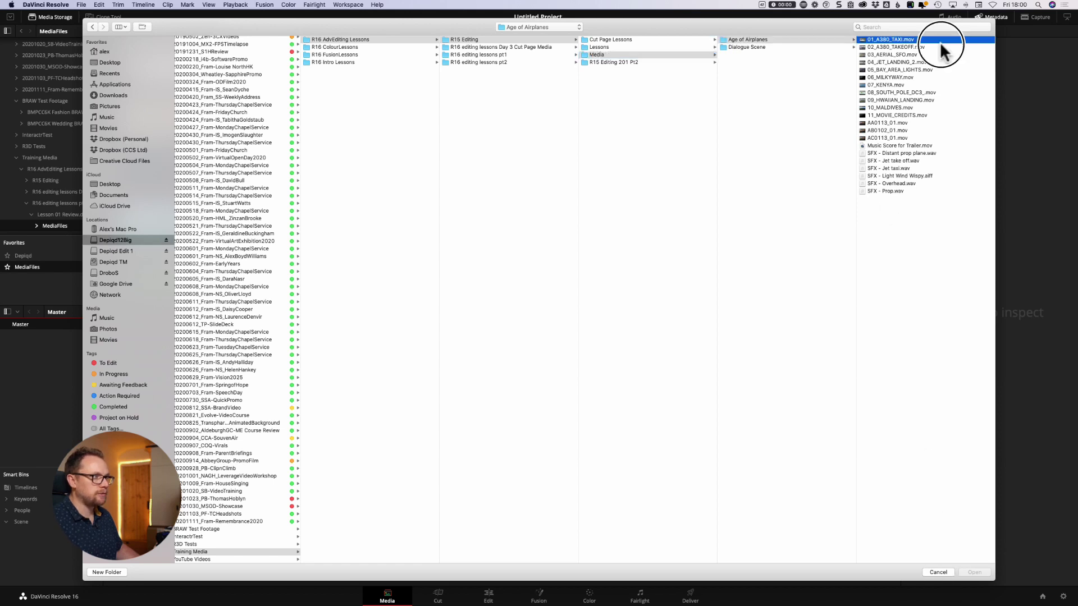
shift+click(921, 191)
click(977, 573)
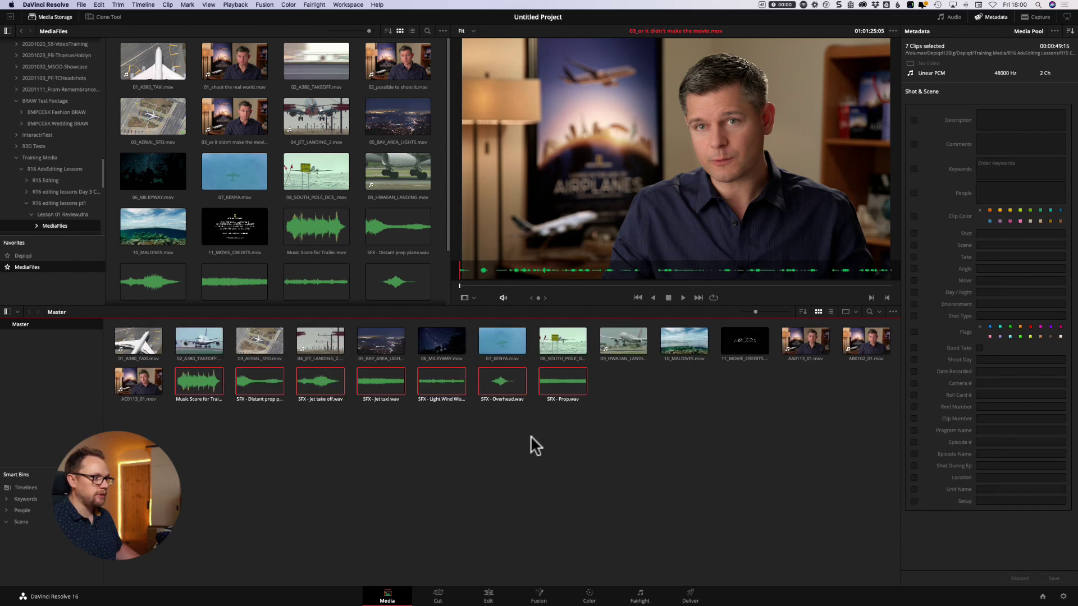
click(529, 437)
key(super+z)
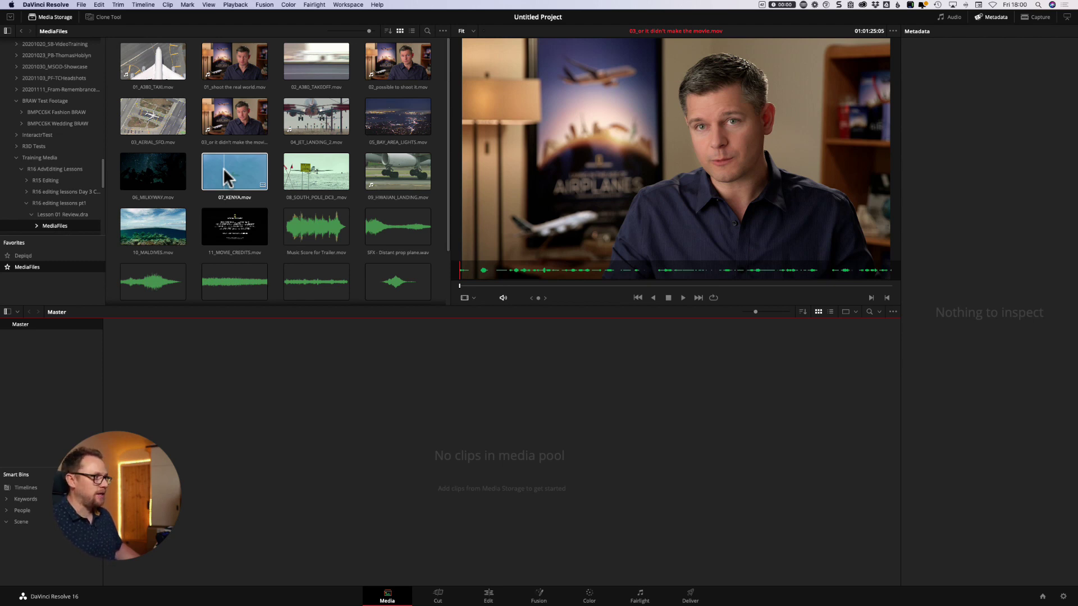
click(278, 211)
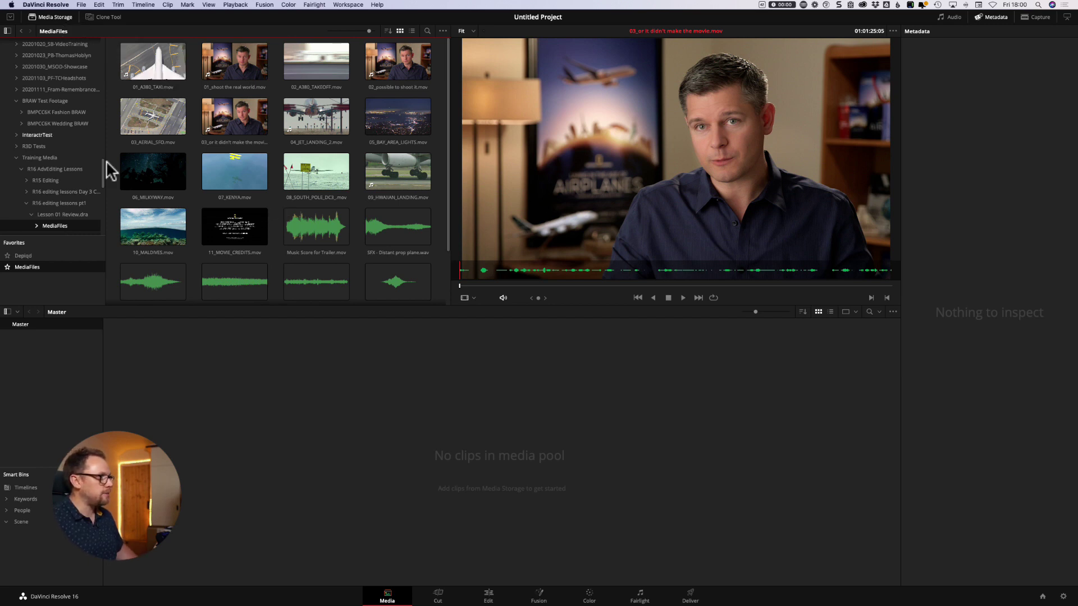
click(166, 87)
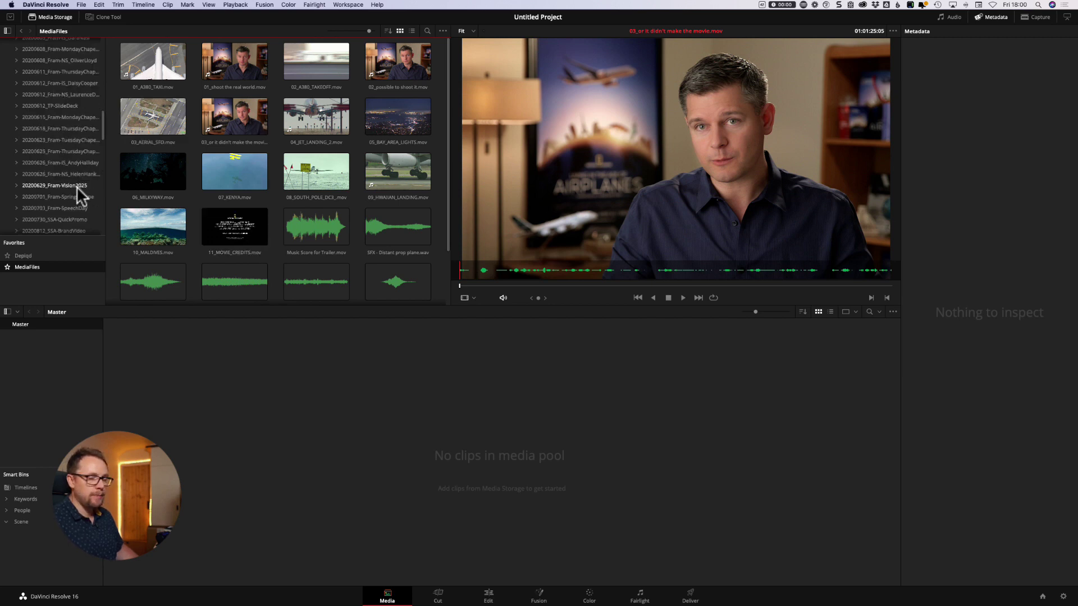
scroll(76, 186, up, 10)
scroll(56, 107, up, 10)
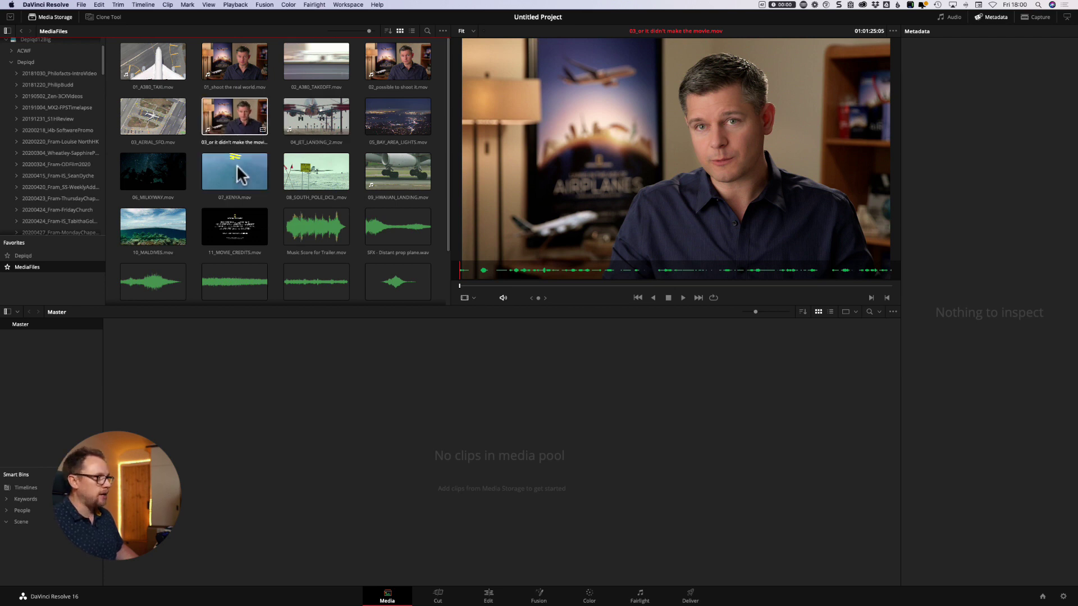
drag(240, 176, 260, 372)
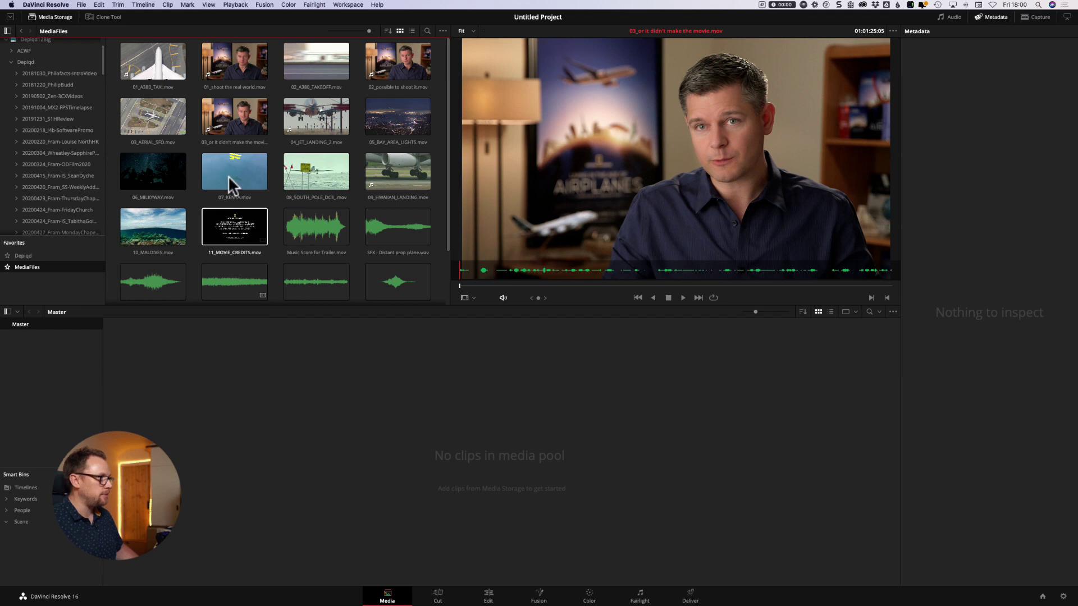
On the Cut page, browse the 21 Age of Airplanes files via the Media Pool's Import Media option
click(440, 597)
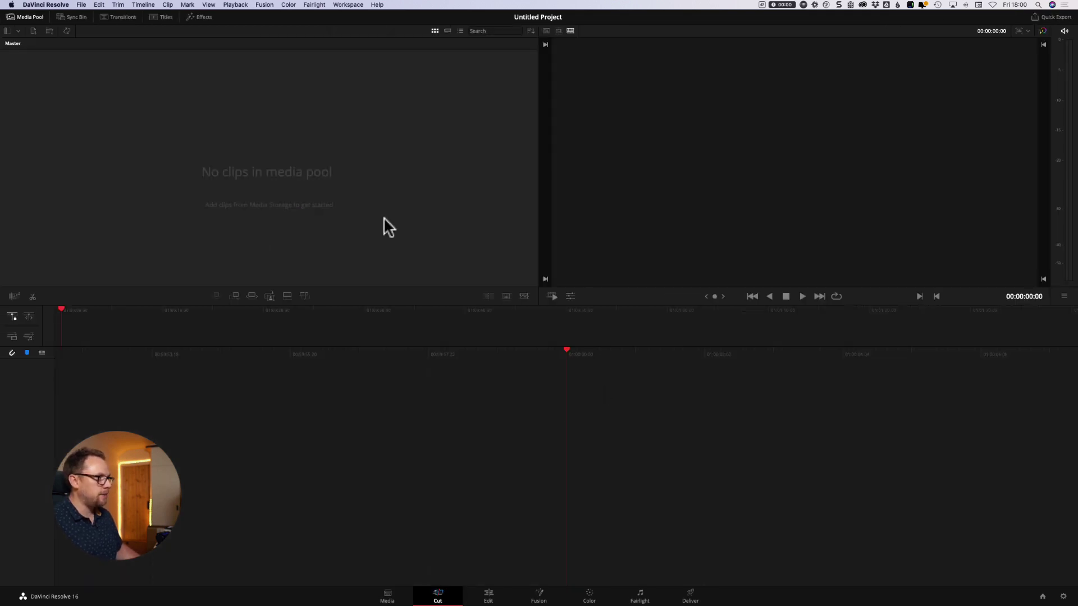
right_click(208, 127)
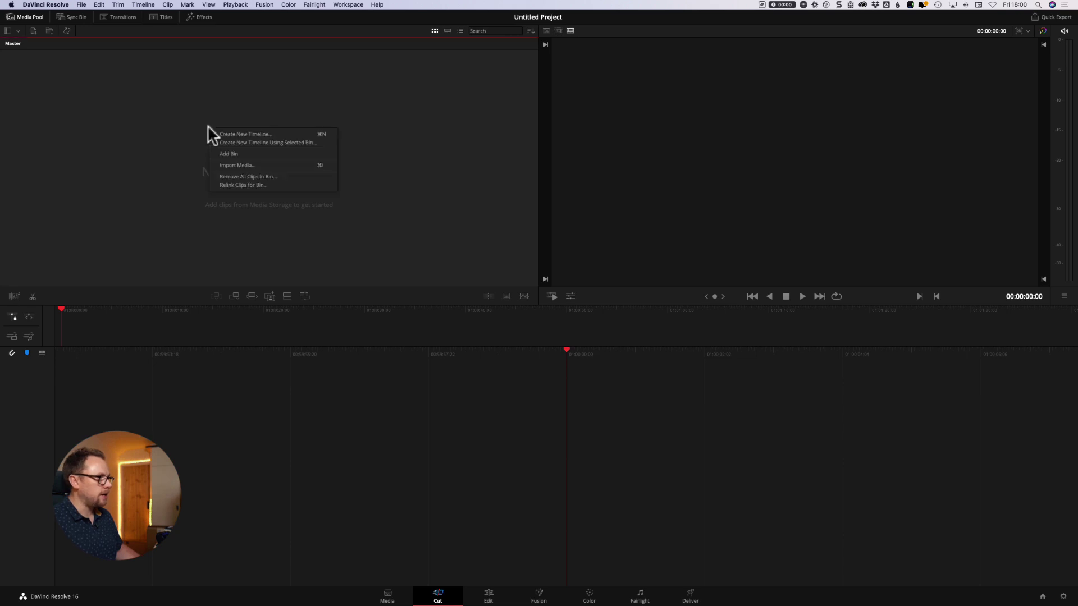
click(245, 164)
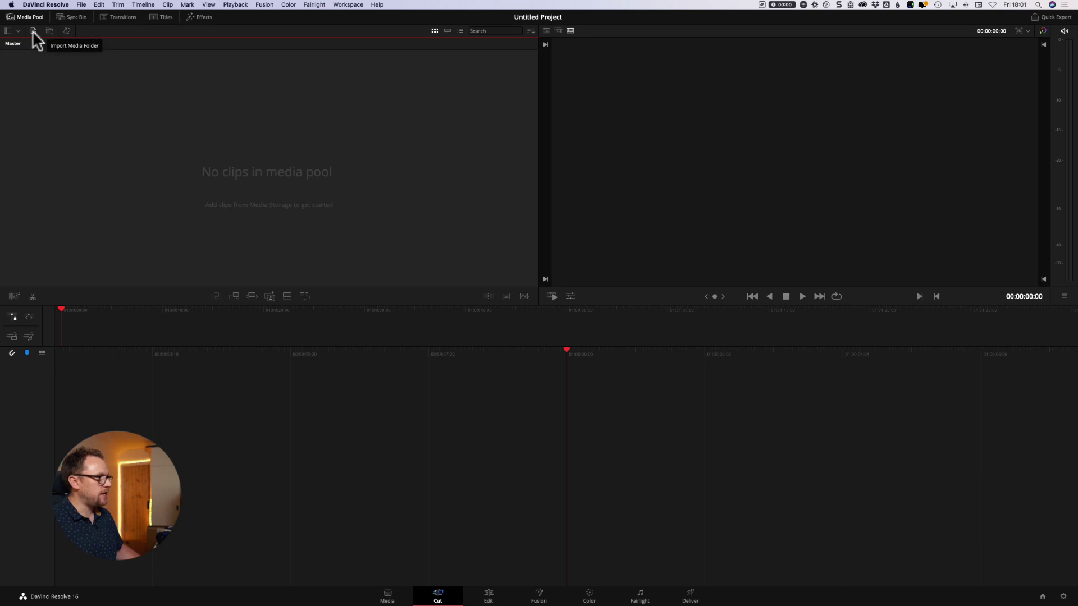
click(33, 31)
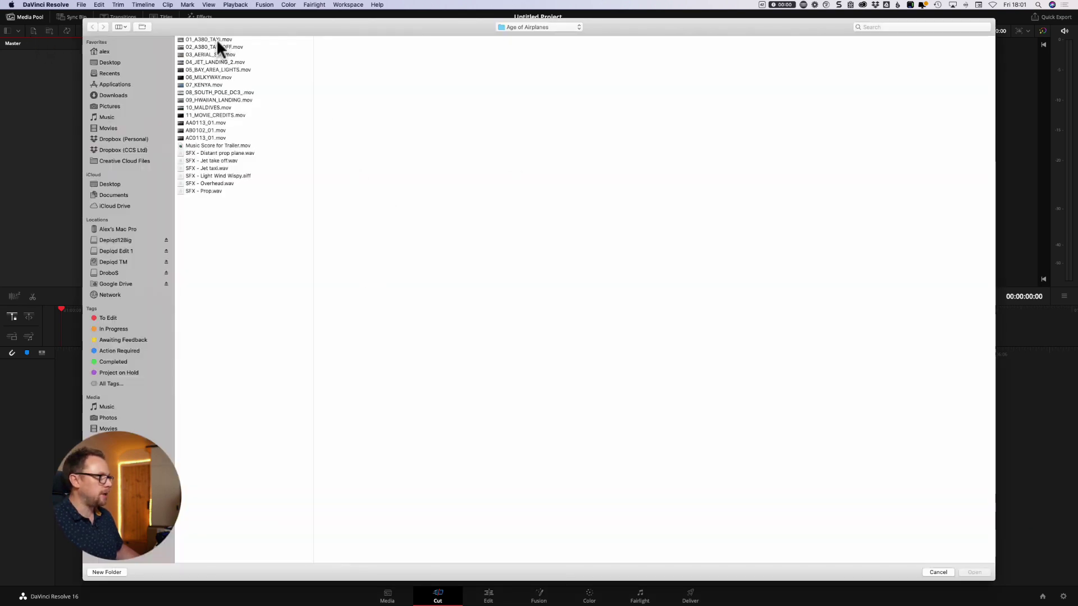
drag(251, 40, 239, 192)
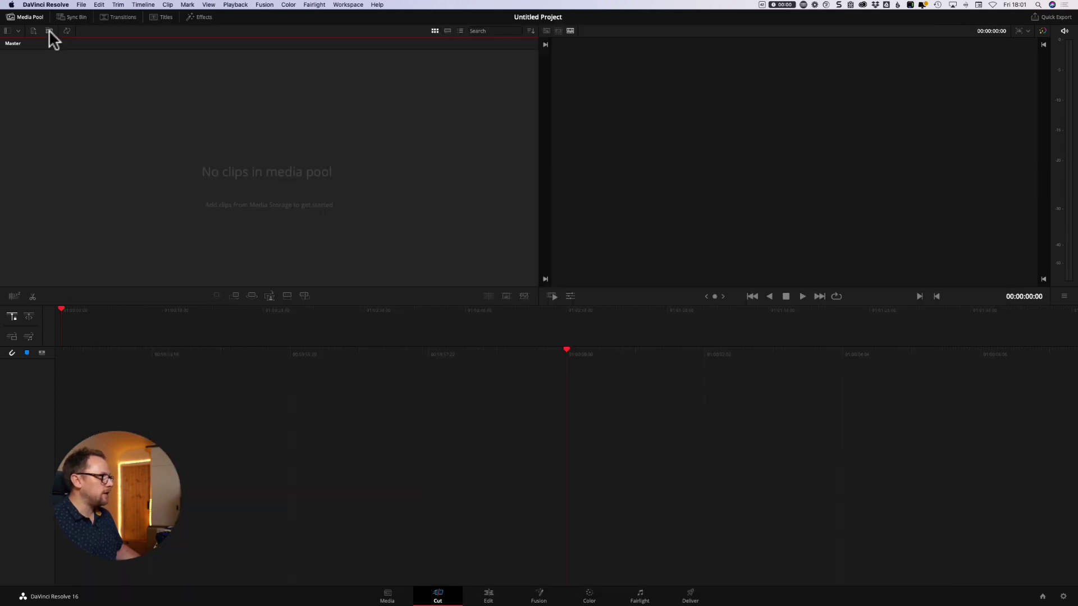
Import the 20191005 project's Video folder and change the project frame rate to match its clips
click(49, 31)
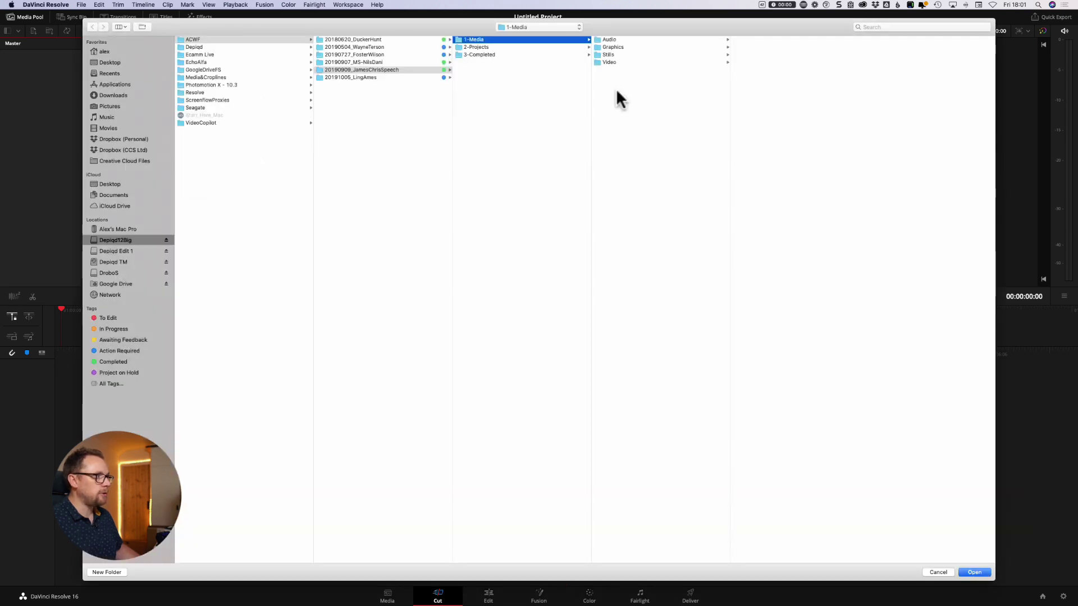
click(385, 77)
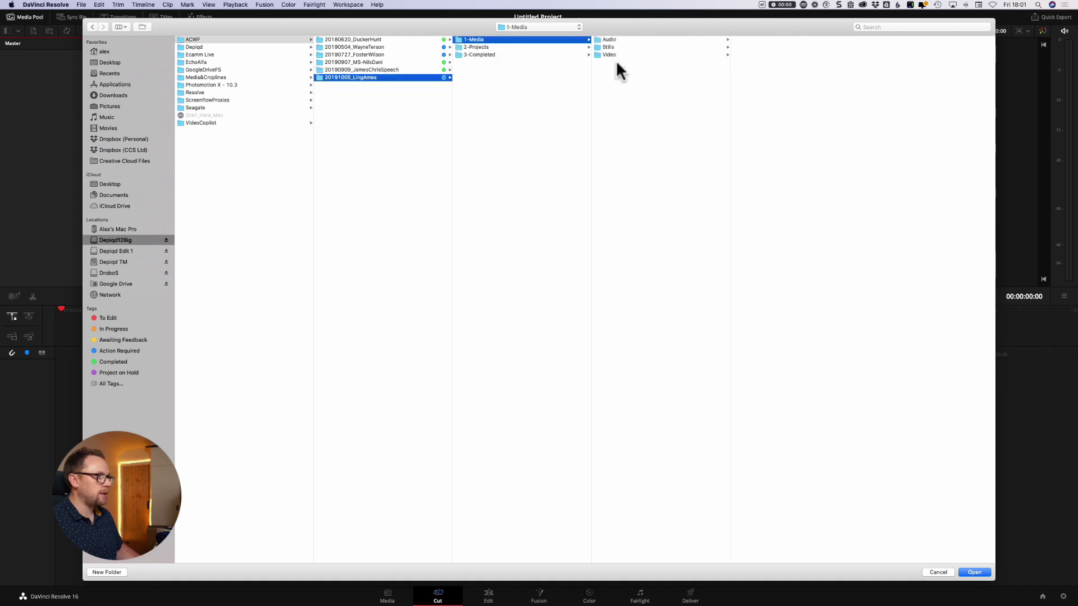
click(630, 55)
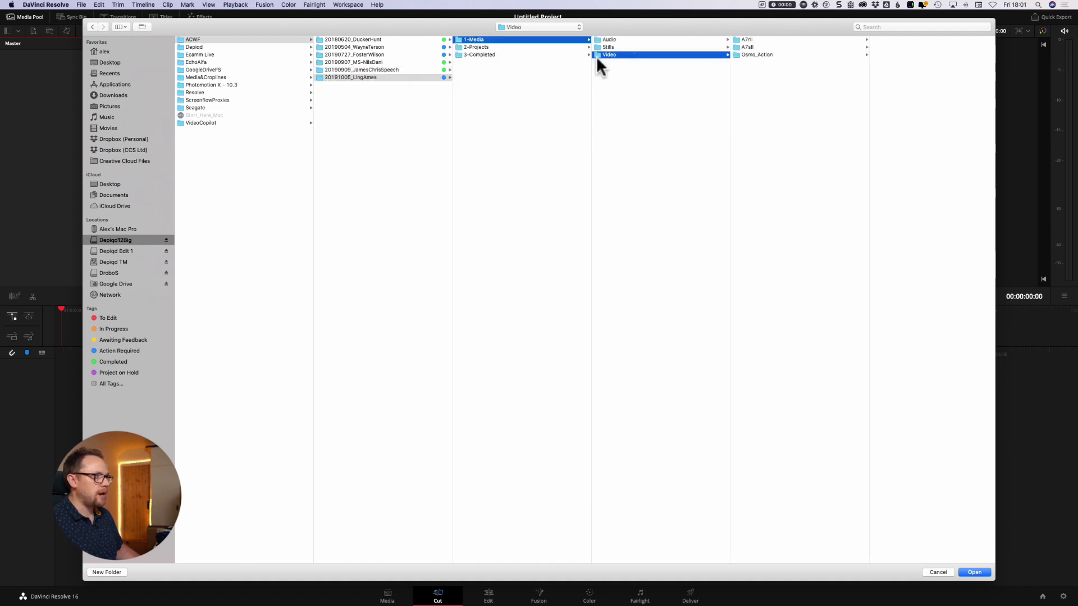
click(975, 572)
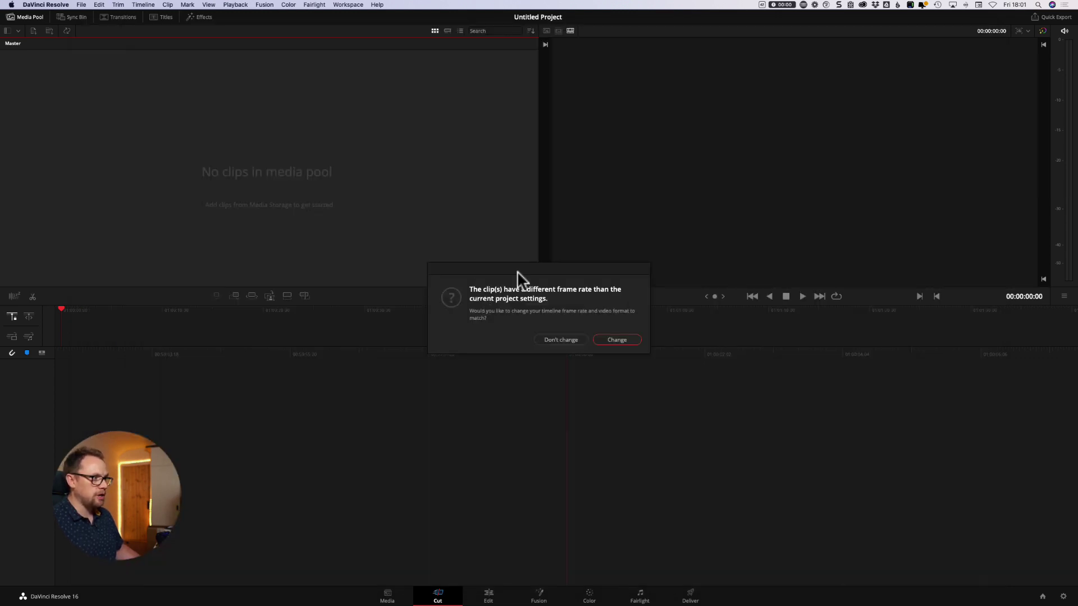
click(616, 339)
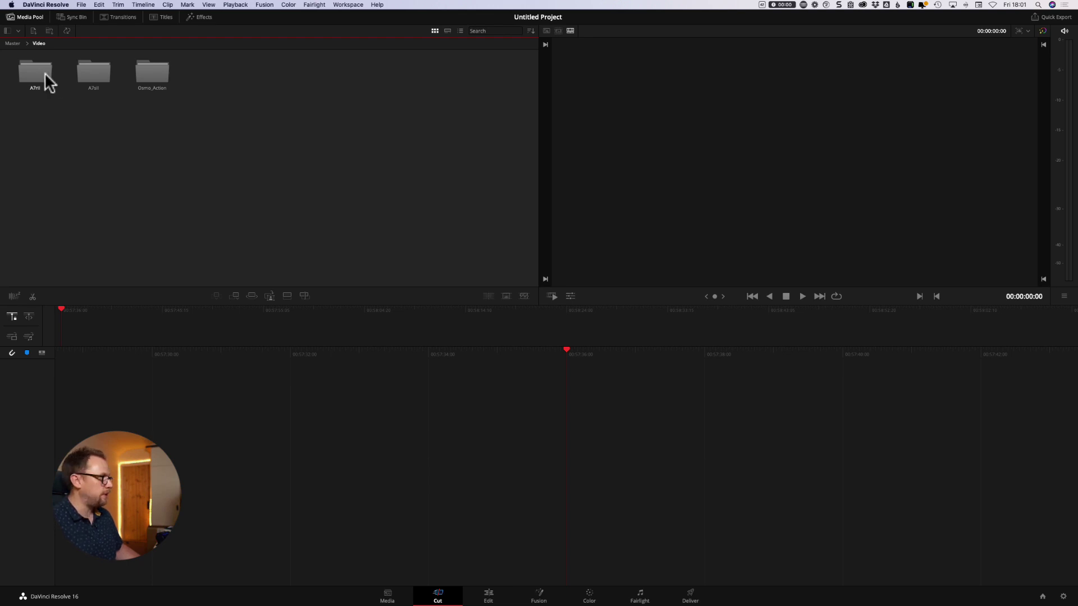
Open the A7sII camera bin to view its clips, then return to the Master bin
click(78, 71)
double_click(78, 71)
click(13, 44)
click(12, 44)
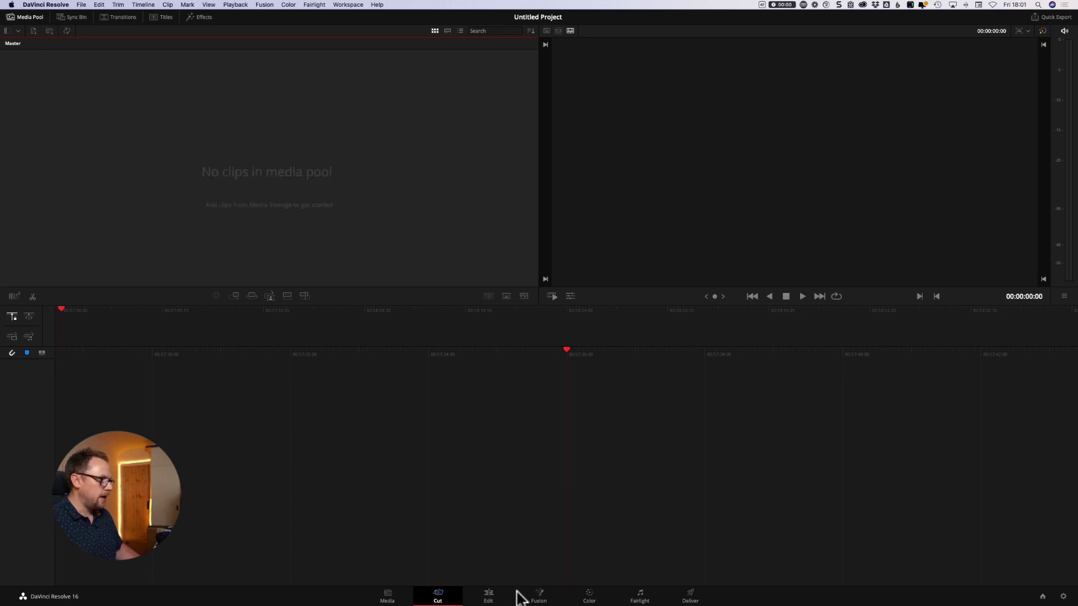
Open the Edit page and close the Effects Library panel beside the Media Pool
click(487, 597)
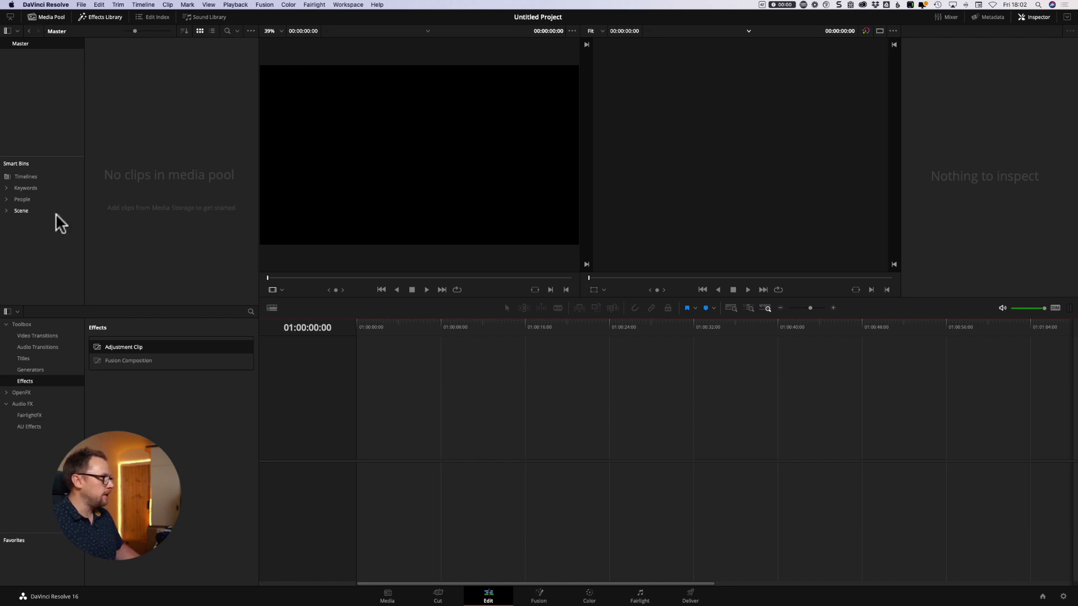
click(104, 17)
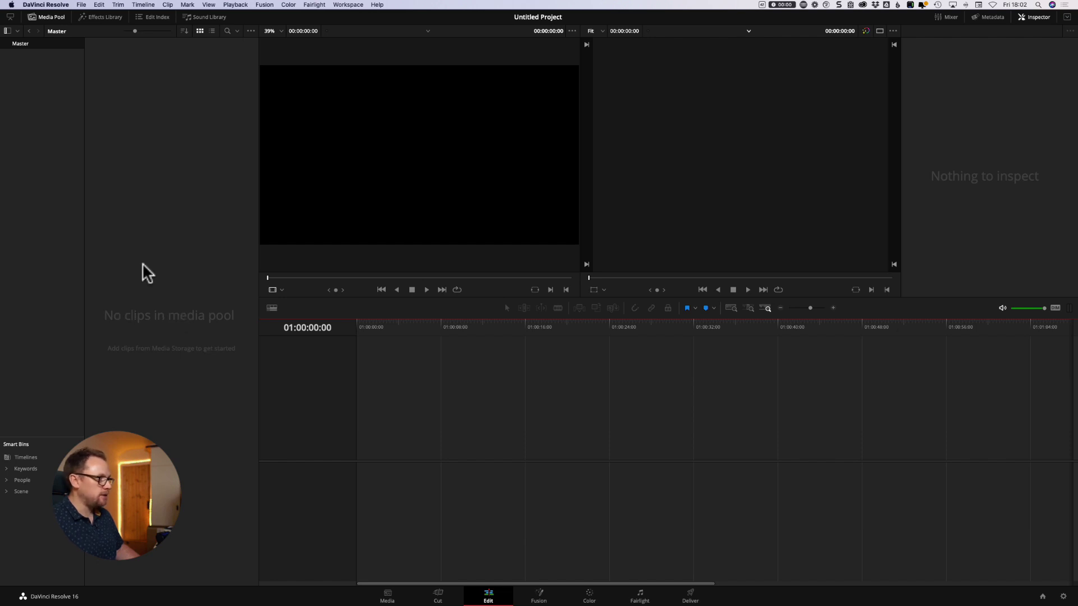
right_click(153, 251)
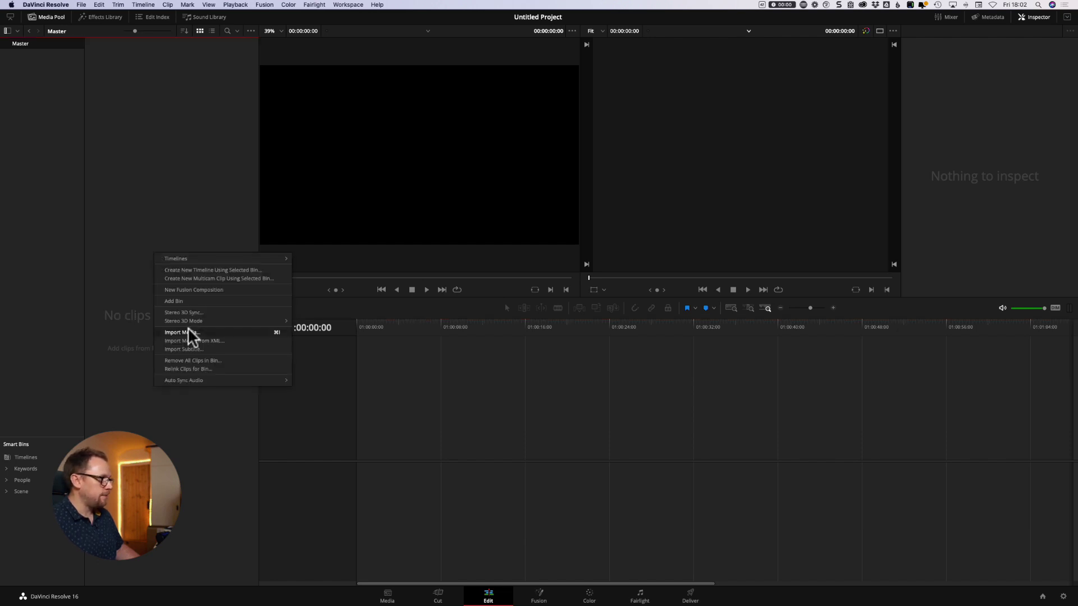
click(188, 228)
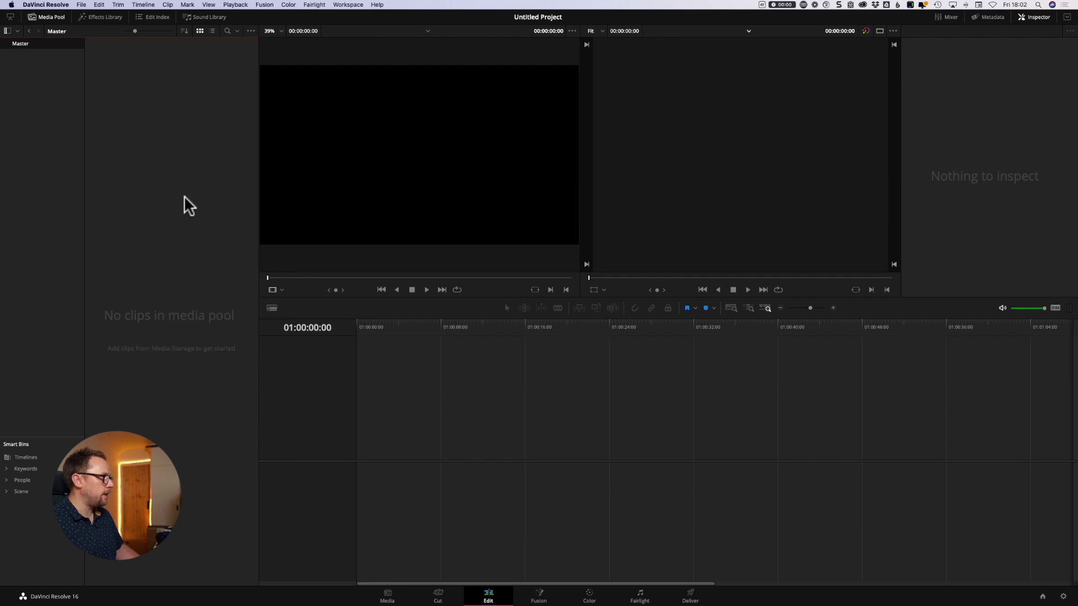
click(81, 4)
mouse_move(106, 83)
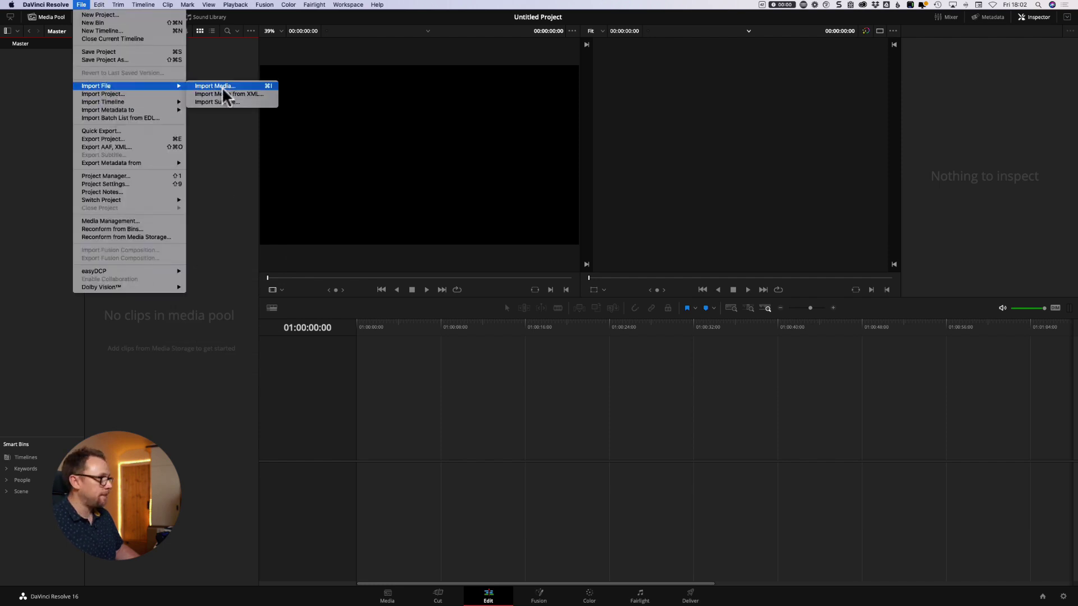
click(212, 189)
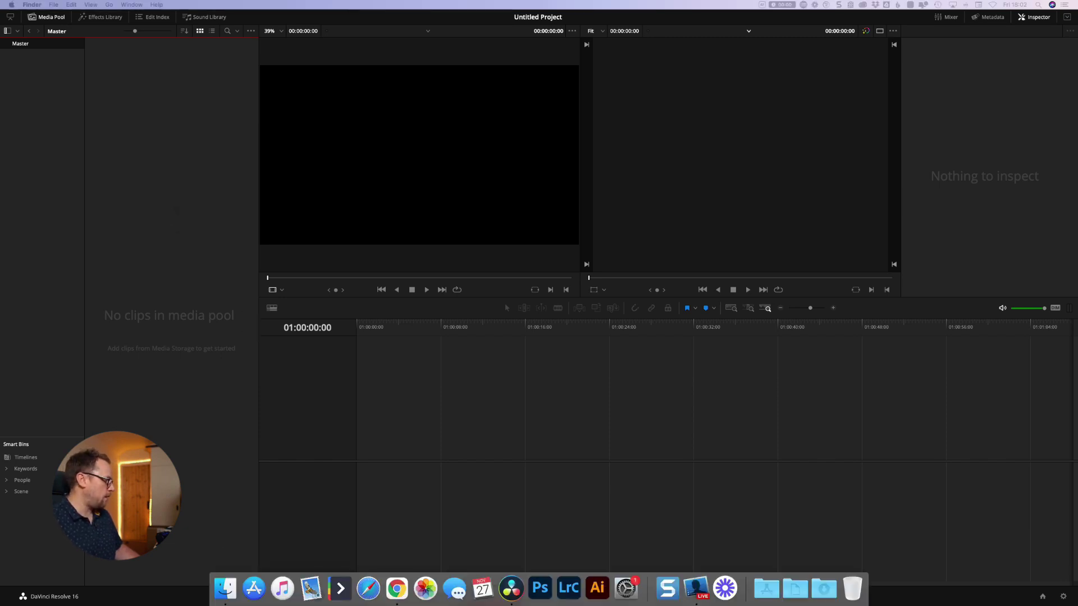
Import the 21 Age of Airplanes files from Finder into the Media Pool, matching their frame rate
click(219, 589)
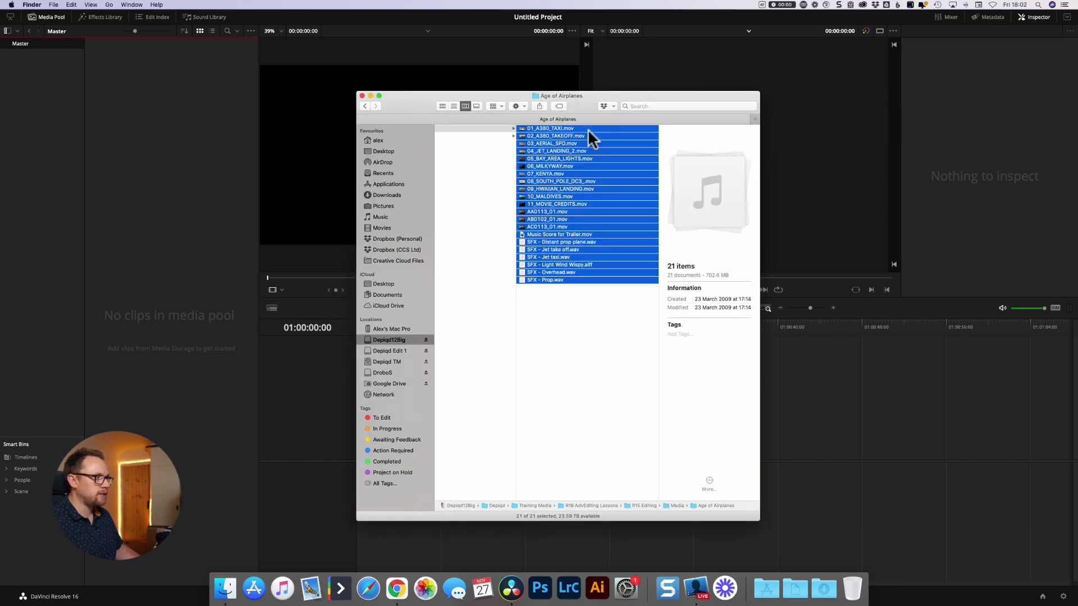
drag(590, 137, 174, 147)
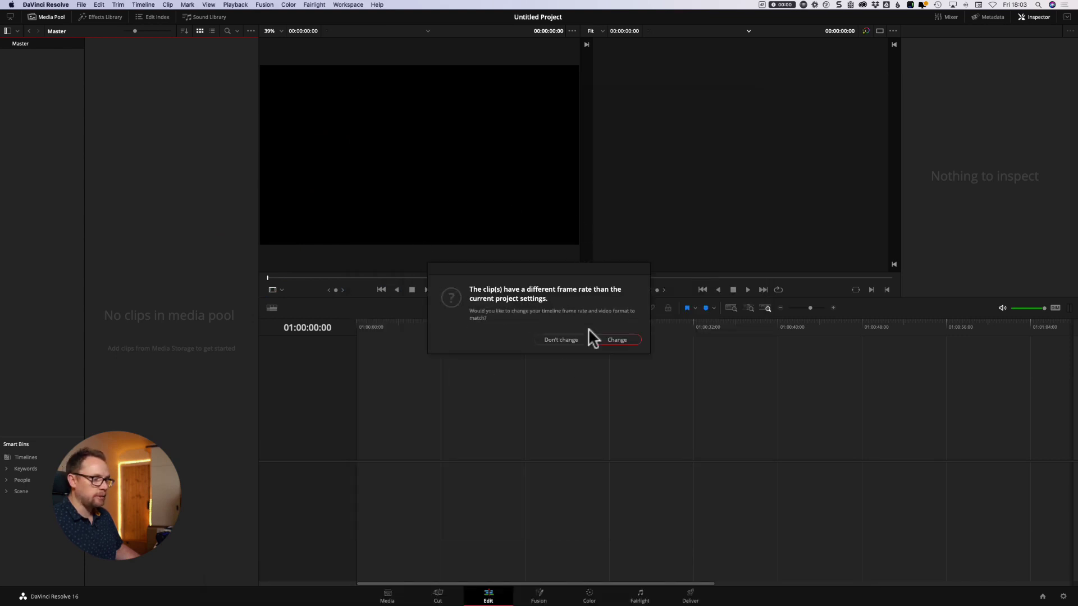
click(612, 340)
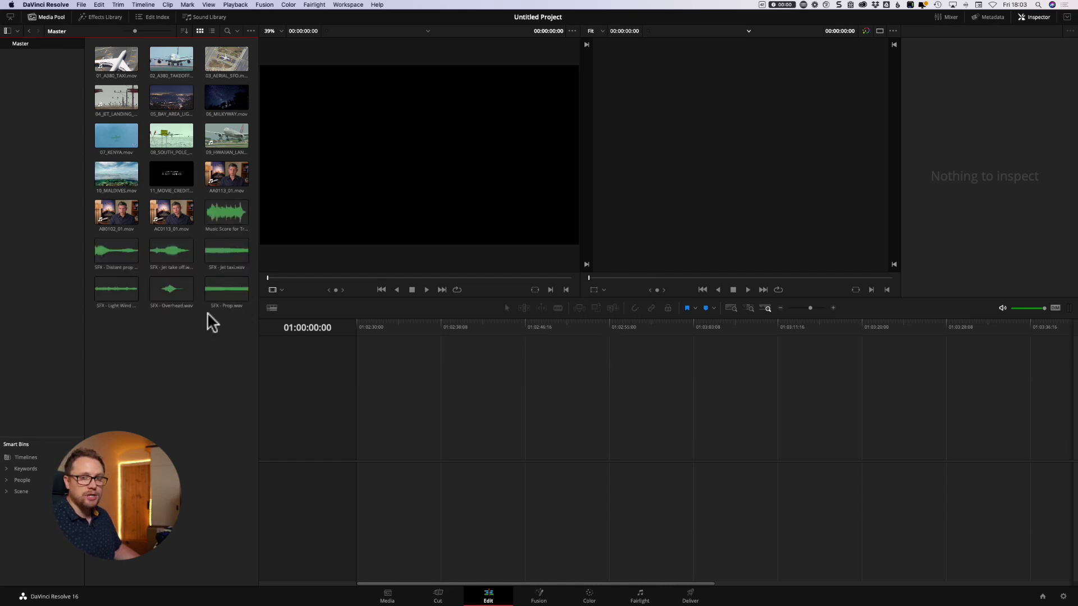
Check the clips on the Media and Edit pages, selecting SFX - Prop.wav and South Pole, ending on Cut
click(388, 599)
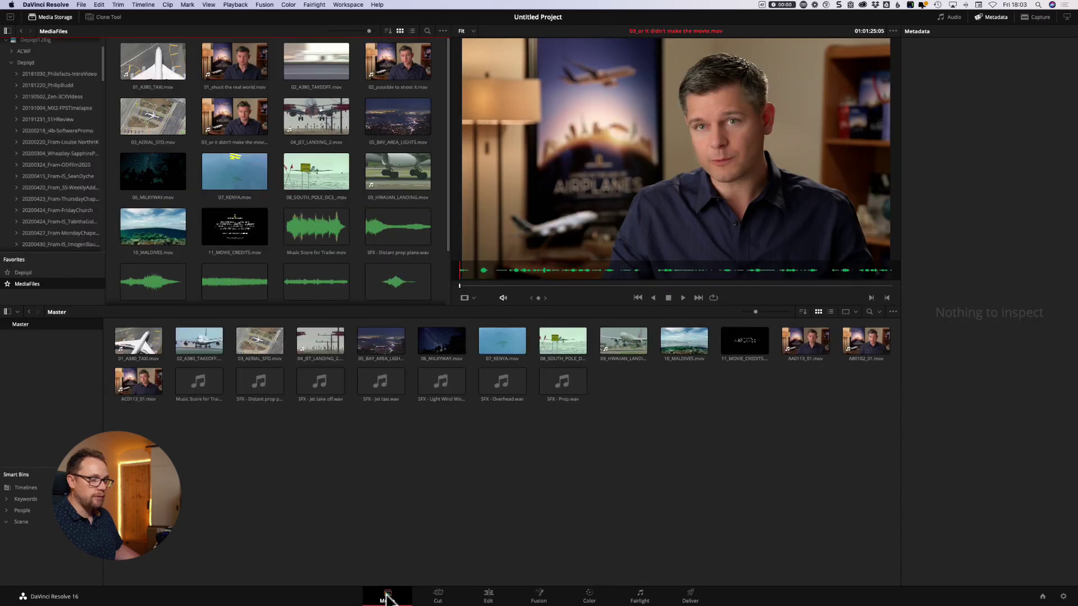
click(484, 598)
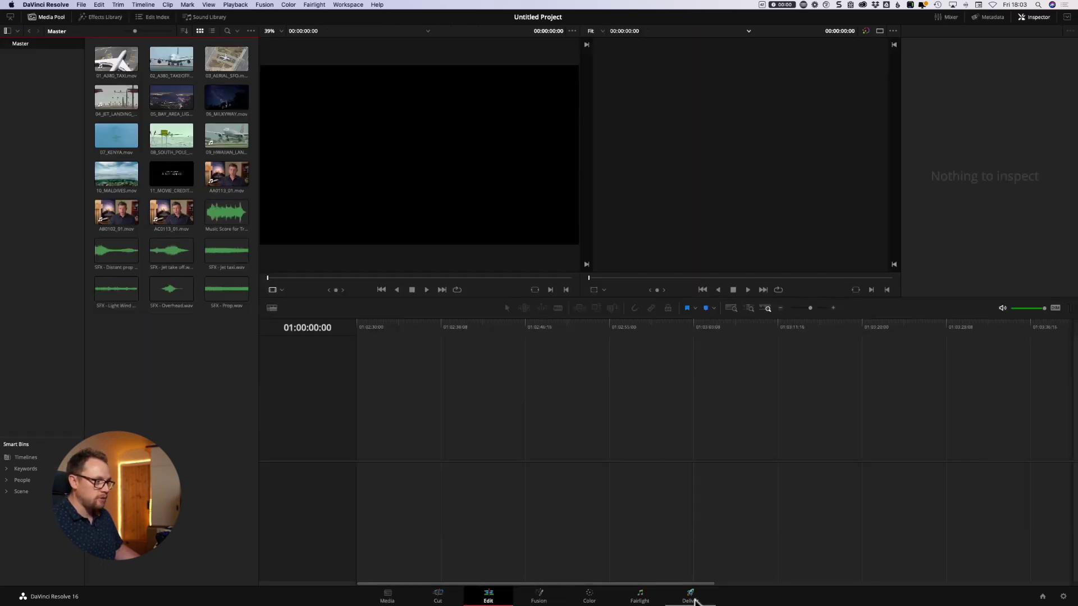
click(230, 291)
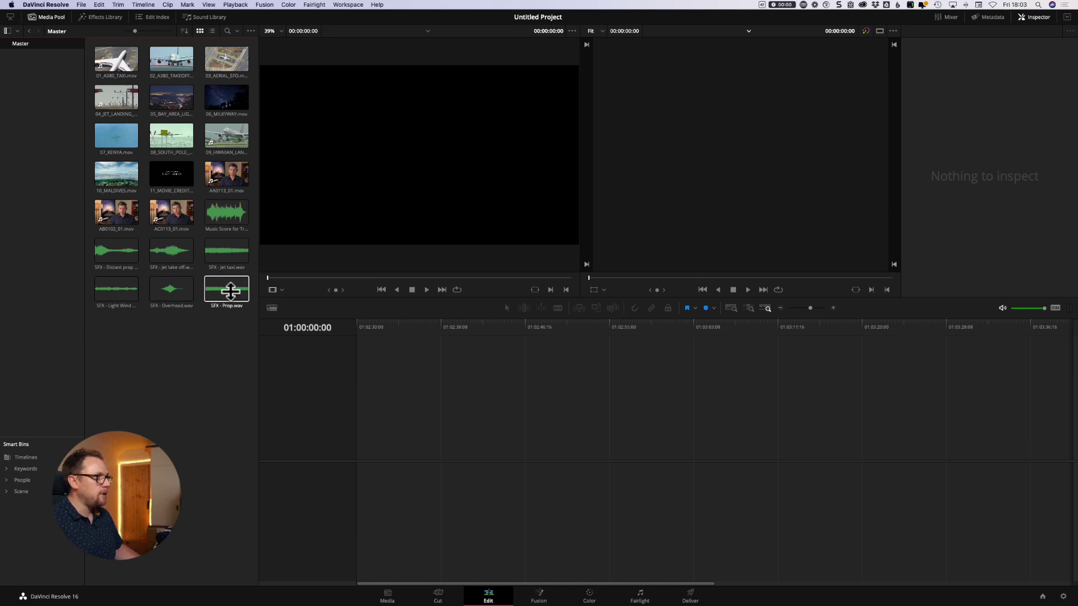
click(168, 129)
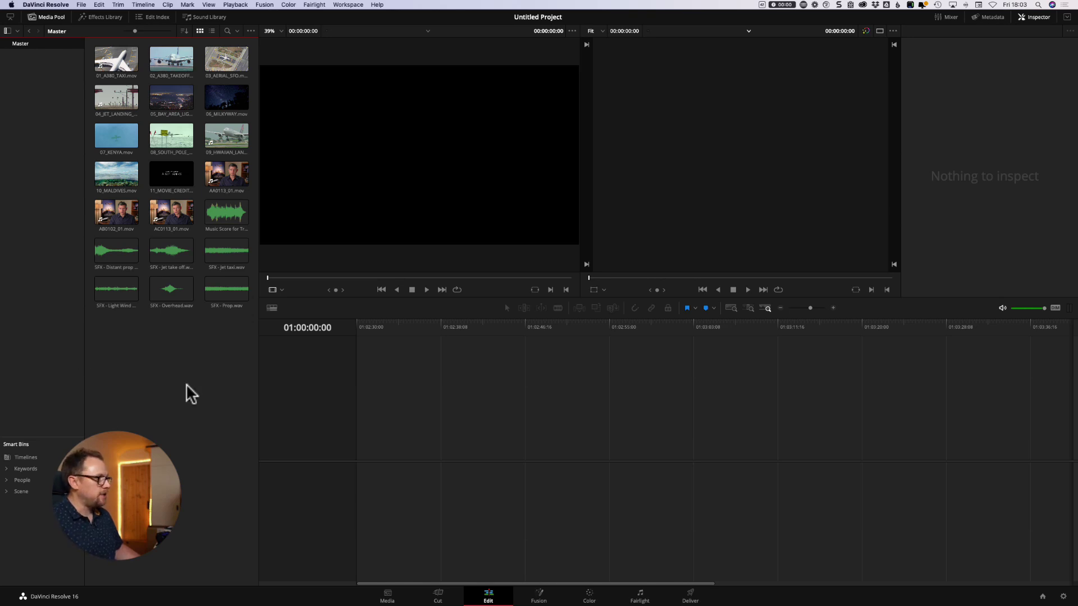
click(439, 594)
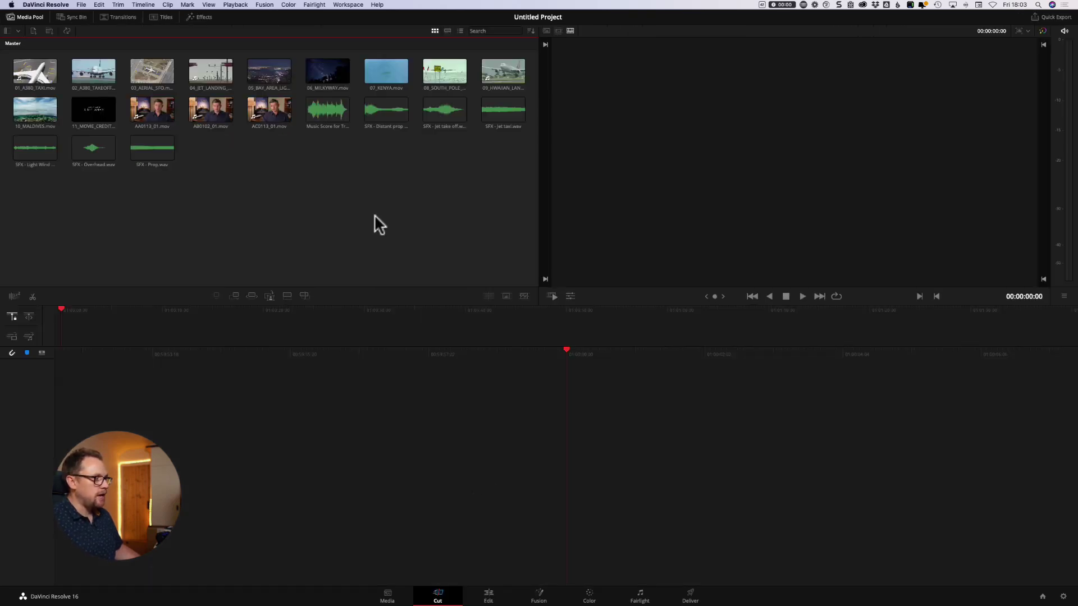